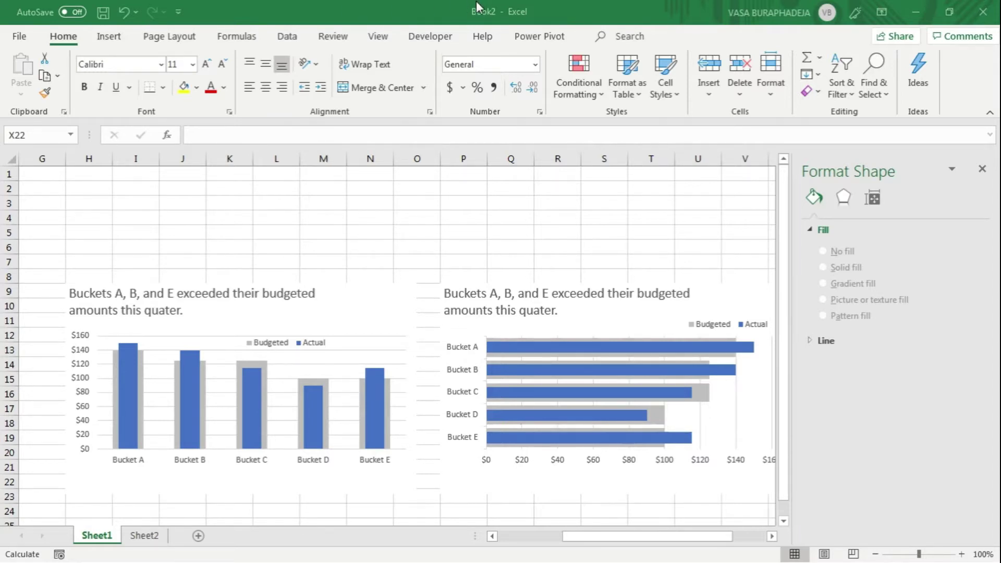
- Make the horizontal Budgeted vs Actual bar chart narrower so its title wraps to three lines
click(433, 7)
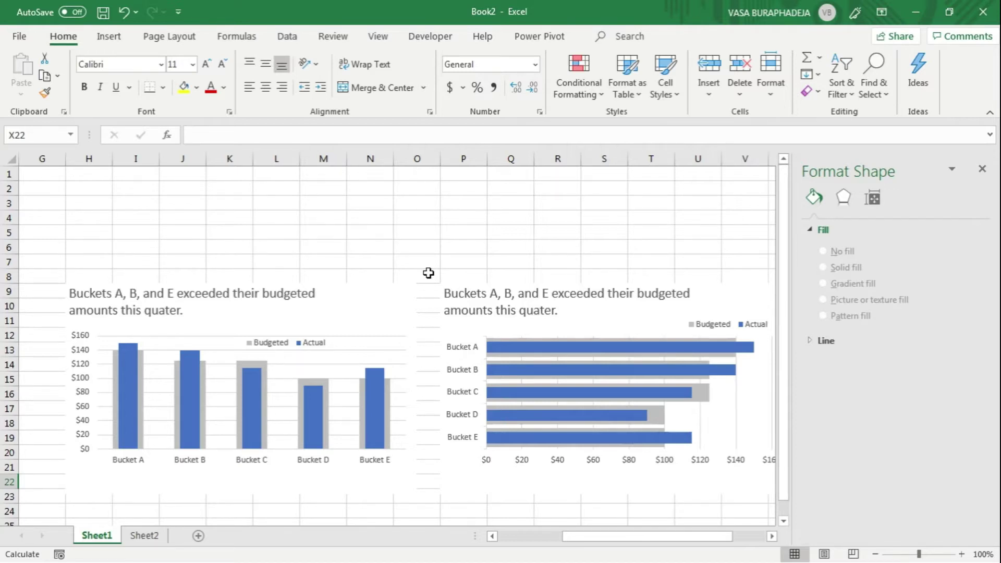
click(464, 284)
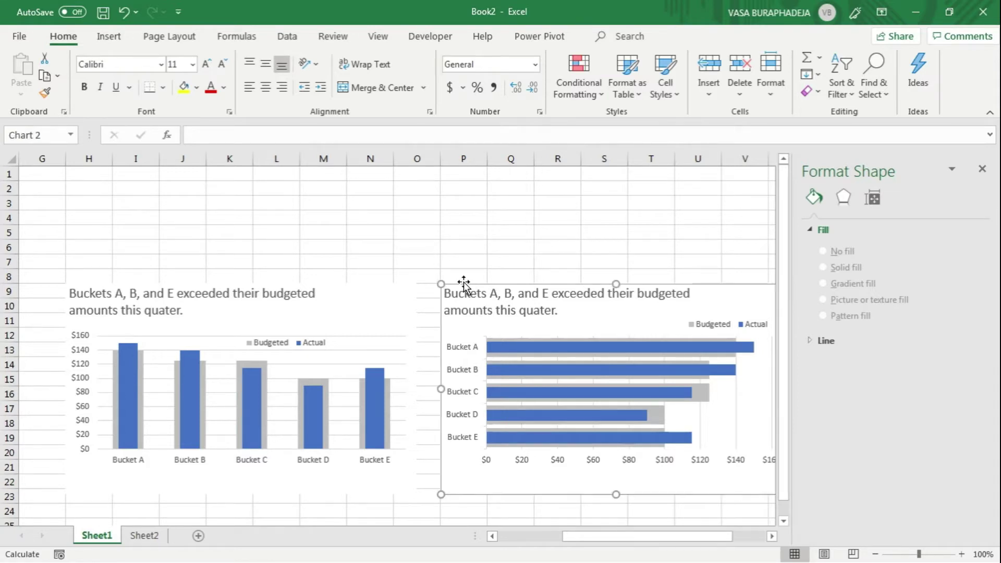
double_click(772, 536)
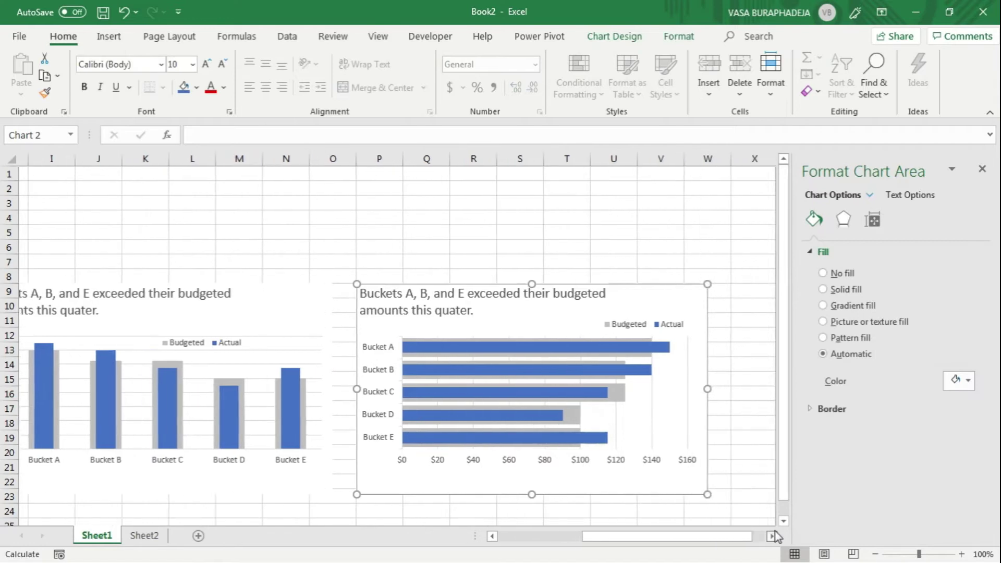
drag(699, 390, 582, 388)
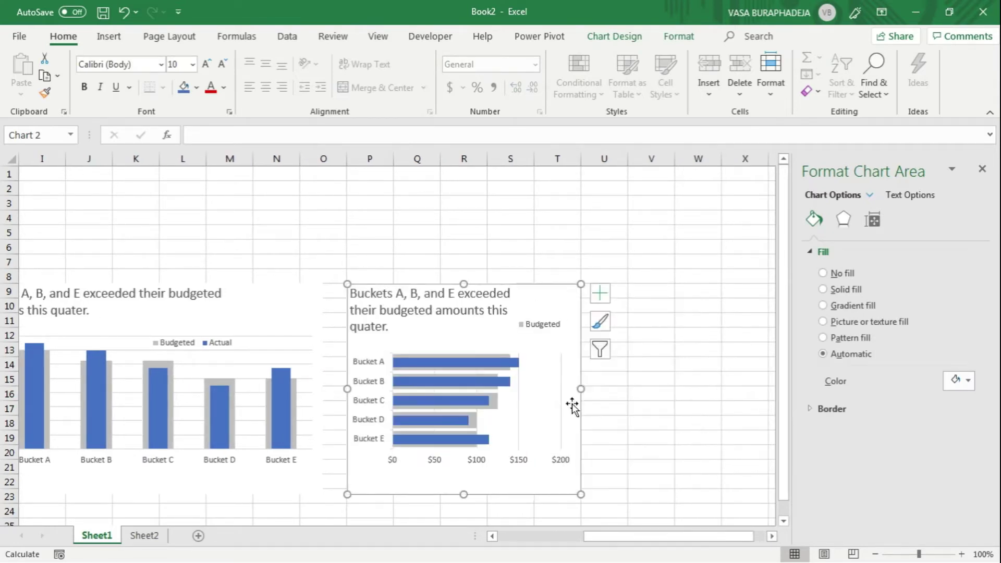
click(492, 536)
double_click(492, 536)
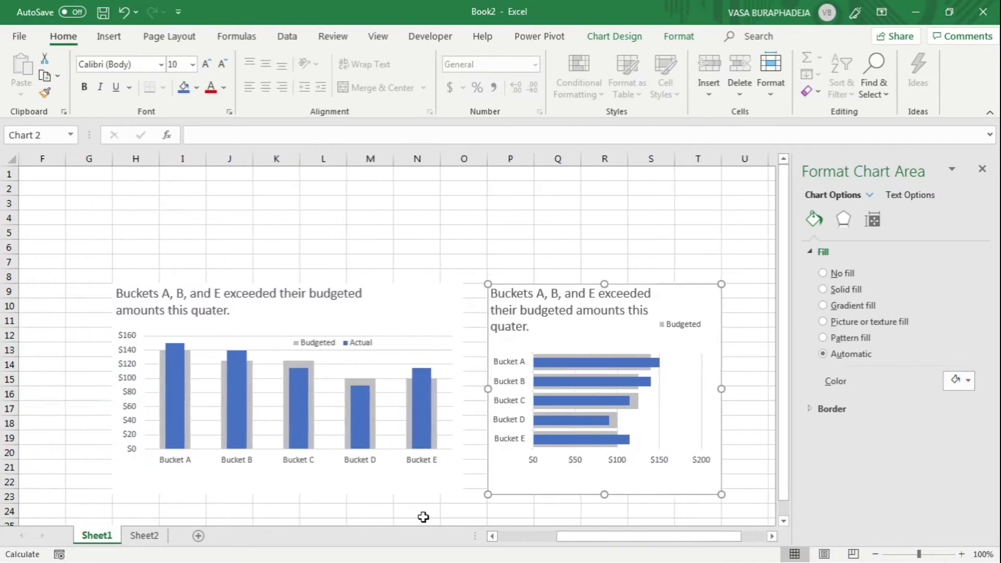
click(425, 511)
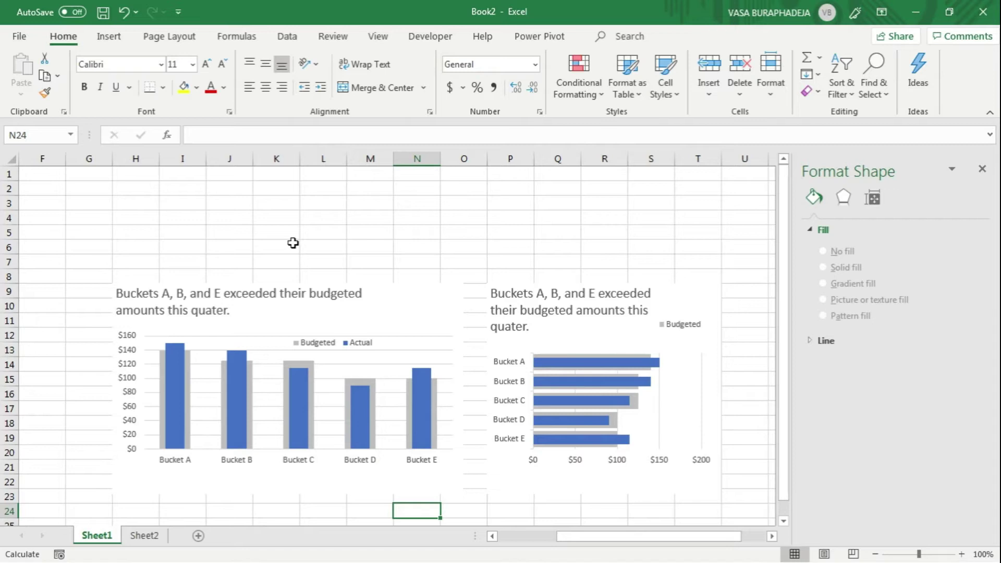
- On Sheet2, select the Bucket, Budgeted and Actual table in A1:C6
click(137, 537)
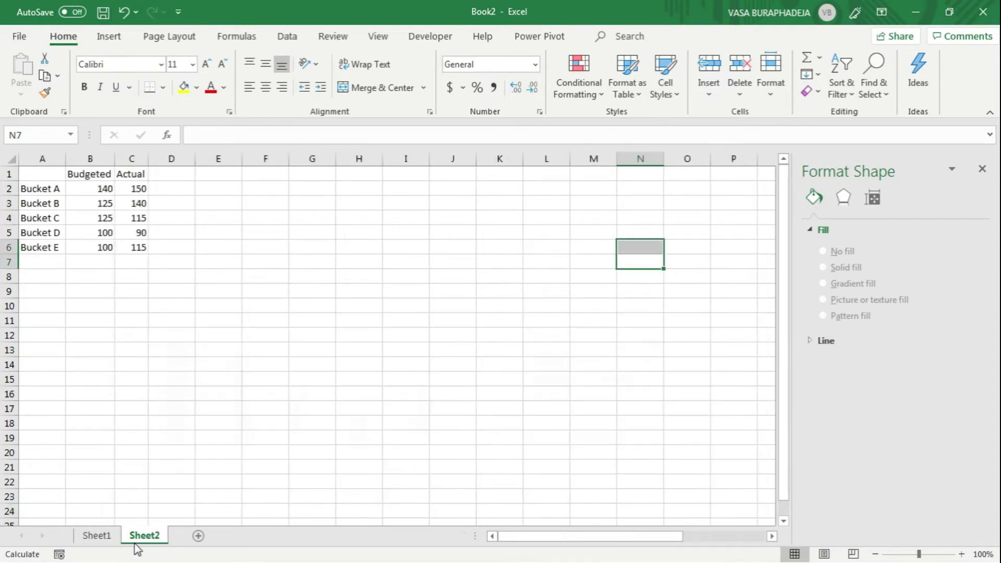
click(324, 216)
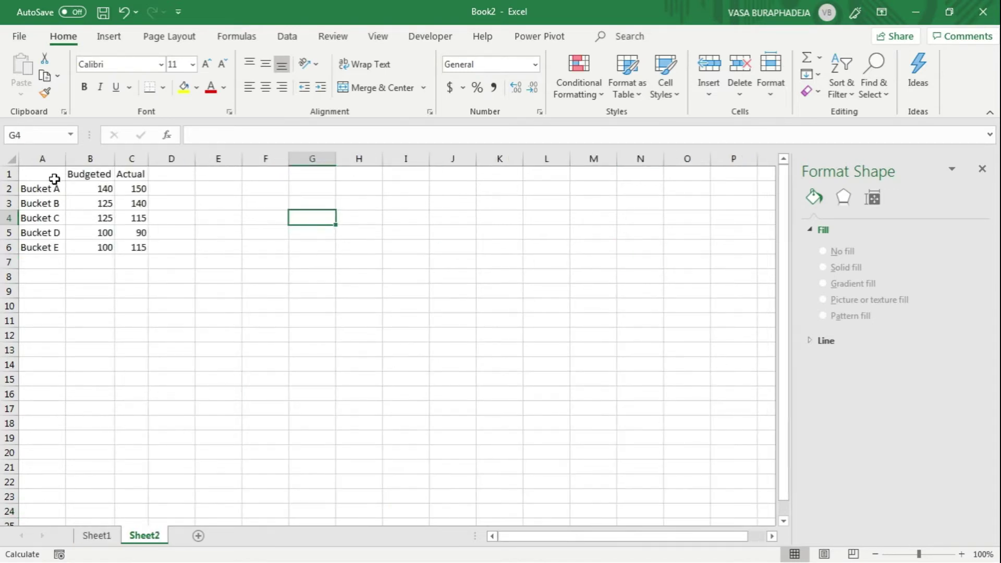
click(130, 179)
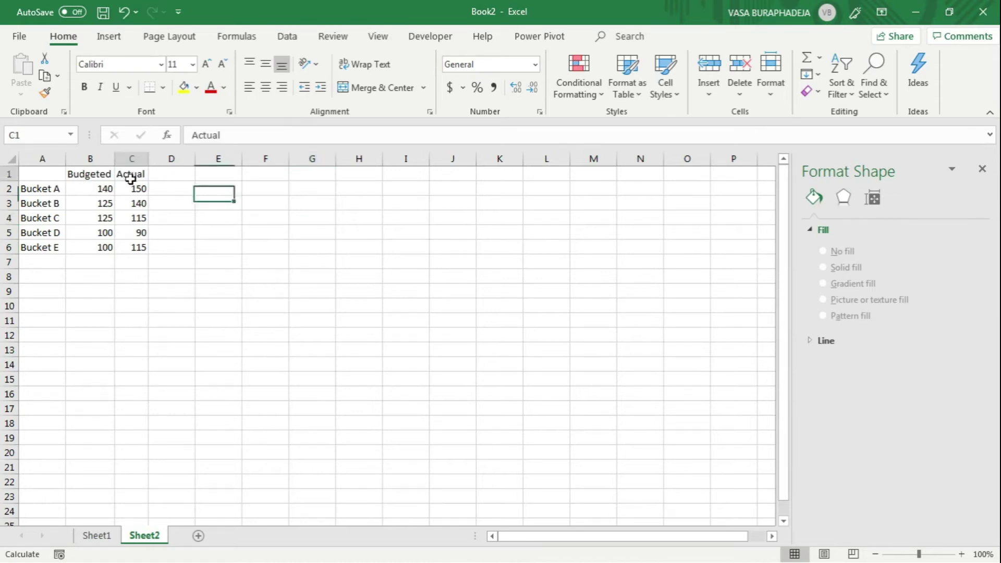
drag(130, 179, 137, 248)
drag(95, 175, 102, 247)
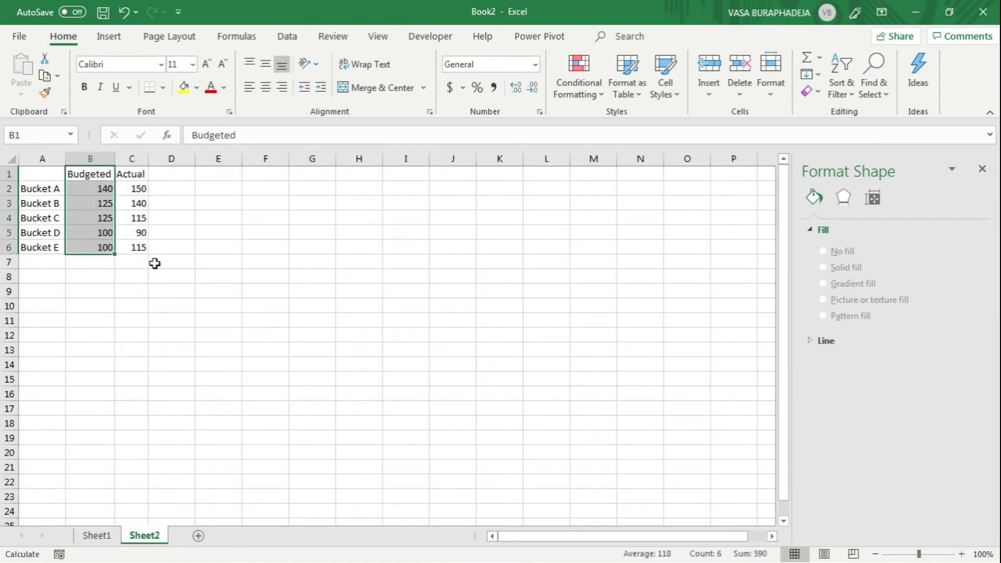
click(139, 248)
drag(44, 174, 134, 248)
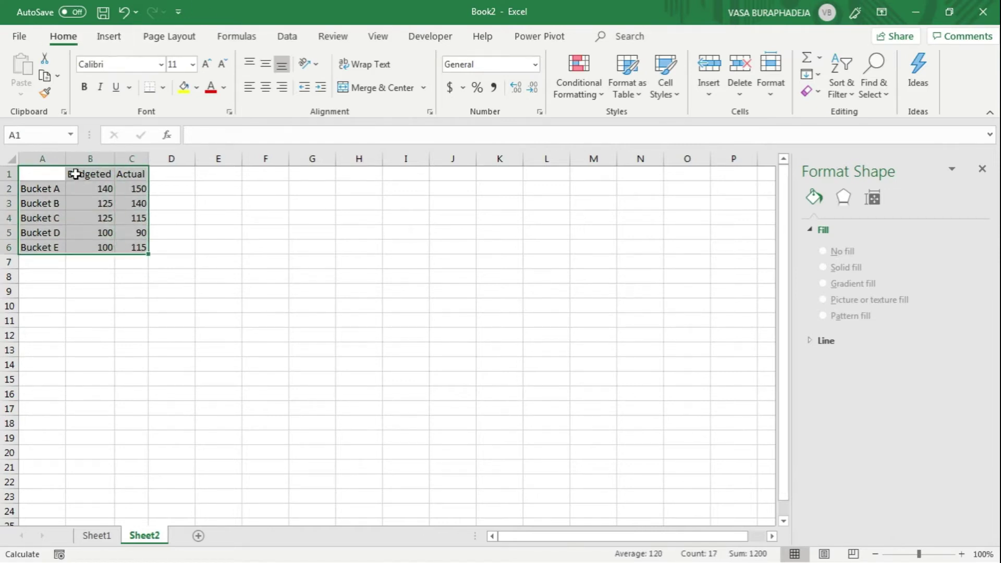
- Insert a clustered column chart of the table and move it up beside the data
click(122, 38)
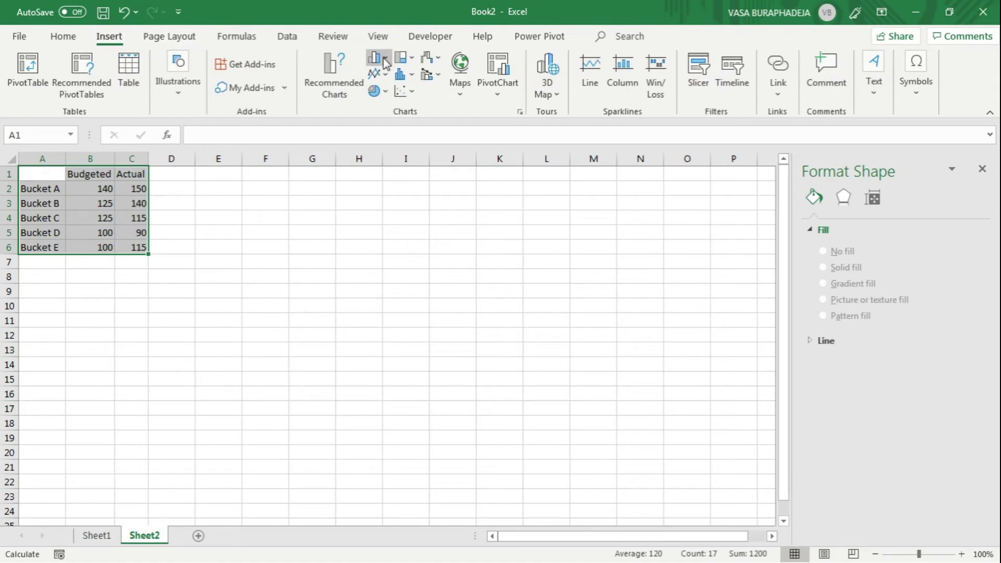
key(alt+F1)
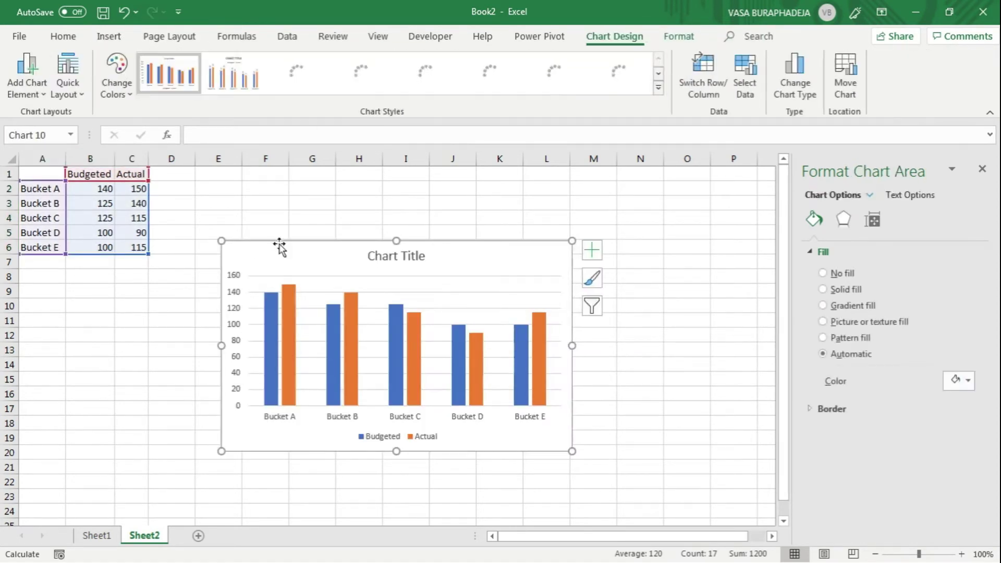
mouse_move(280, 248)
mouse_down()
mouse_move(262, 237)
mouse_move(255, 201)
mouse_up()
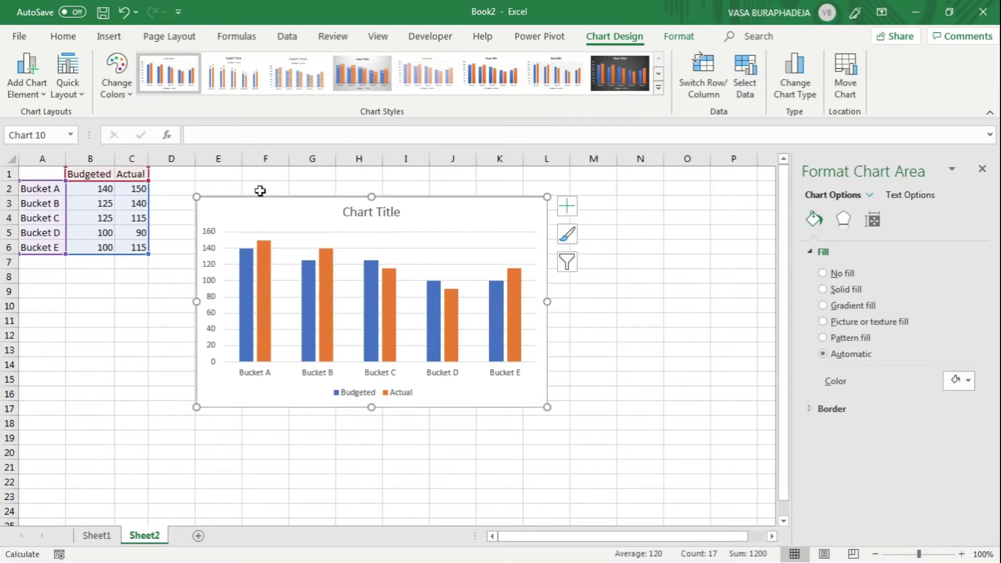
click(264, 259)
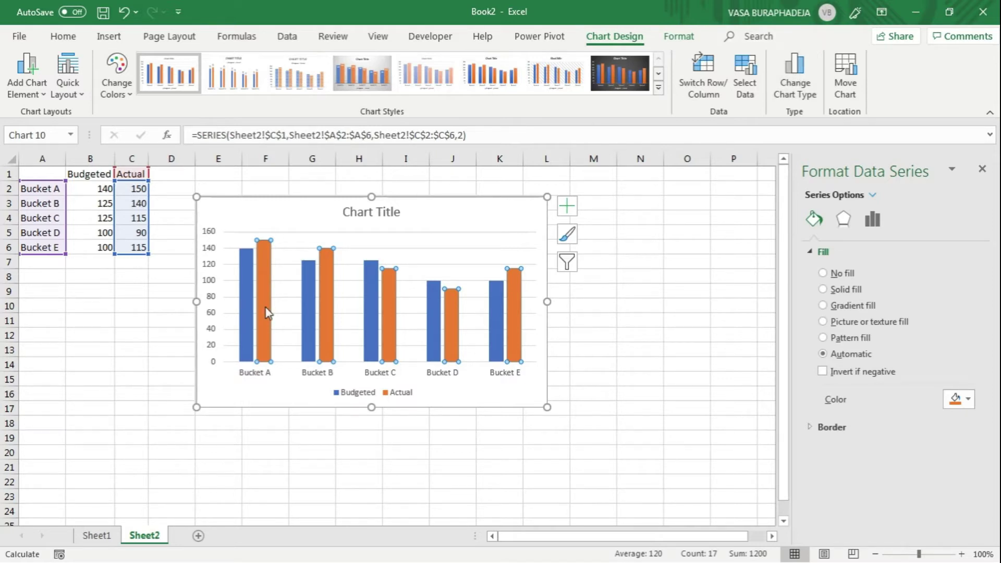
- Make the chart a combo with the Actual series on a secondary axis
click(795, 86)
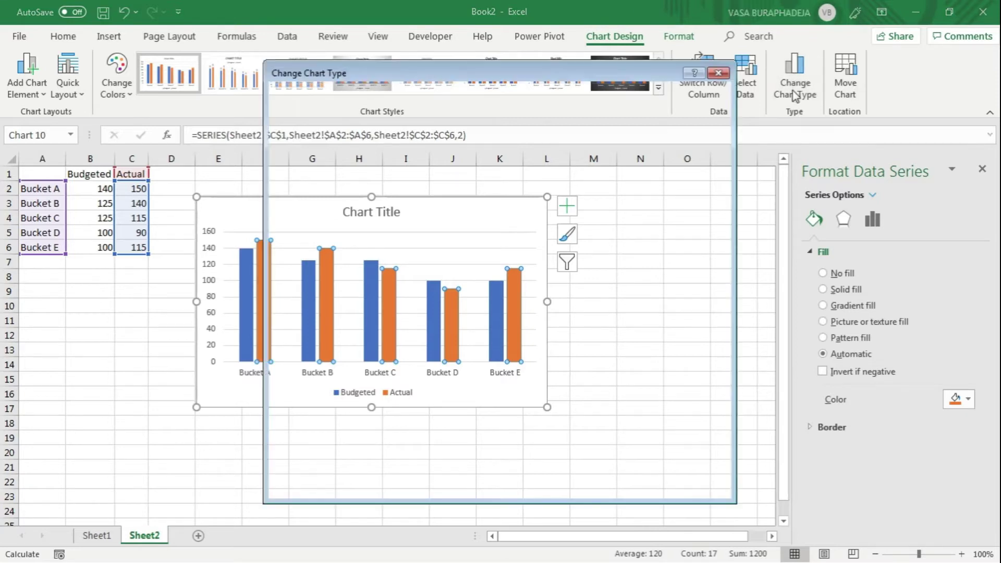
click(685, 411)
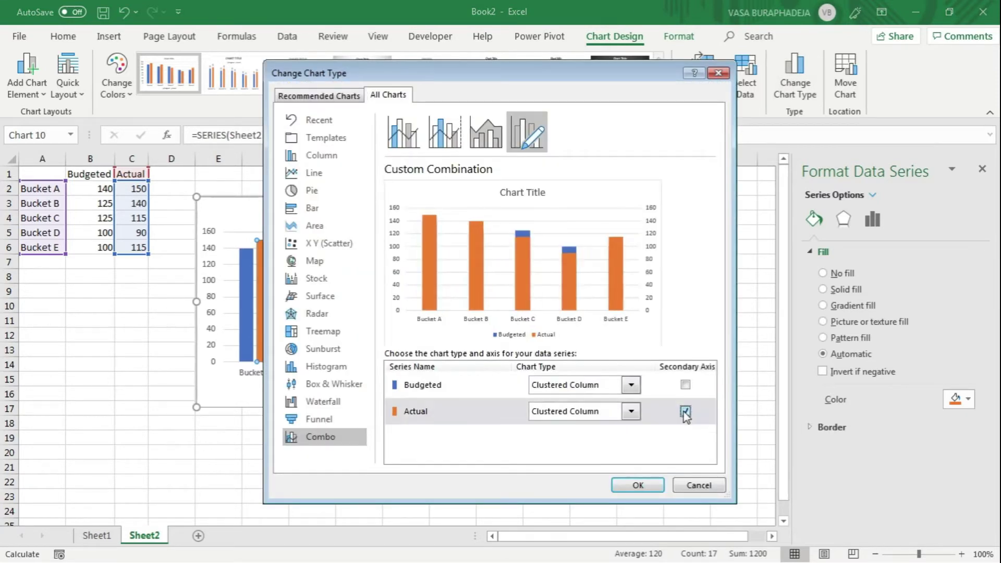
click(656, 490)
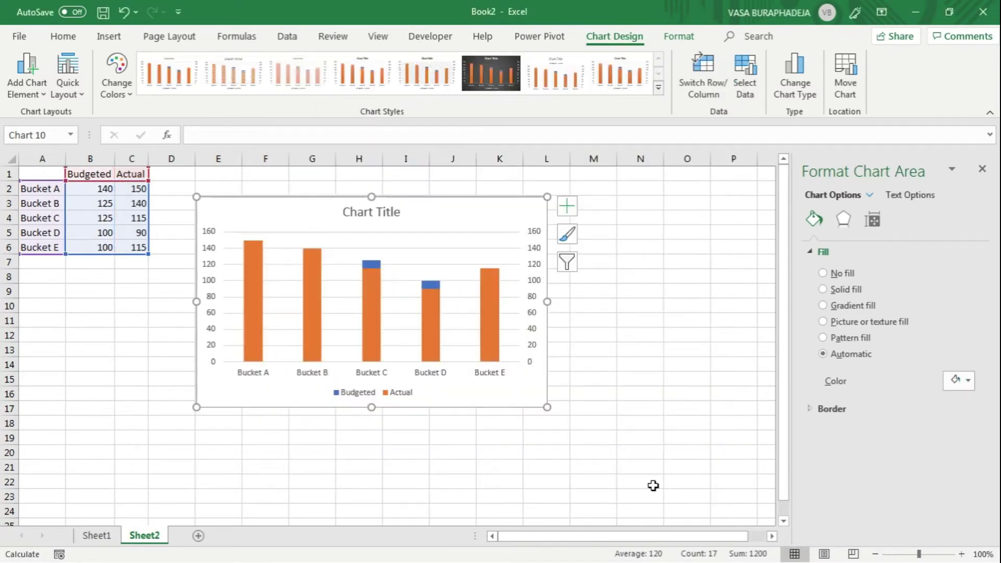
click(379, 267)
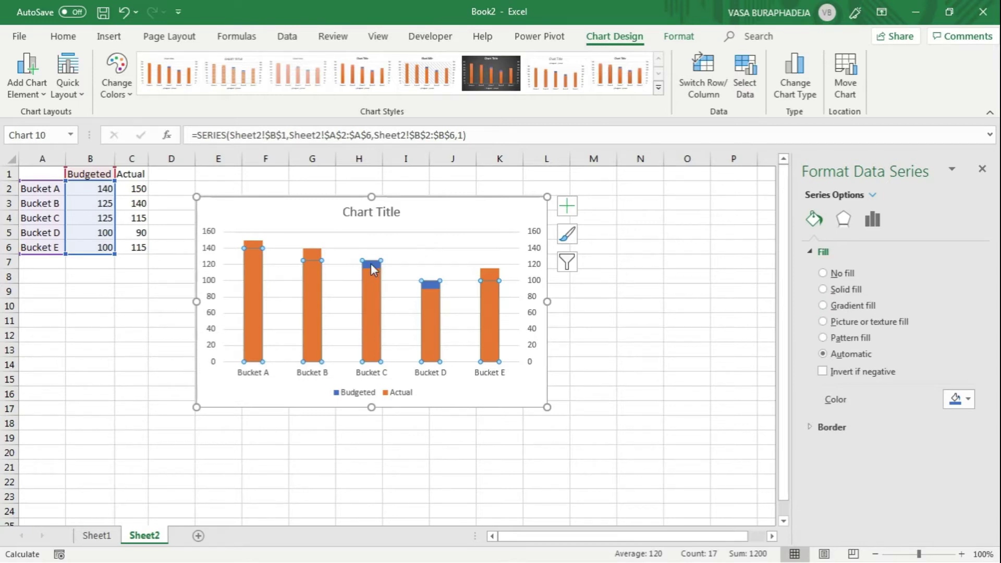
- Set the Budgeted series gap width to 100%
click(872, 219)
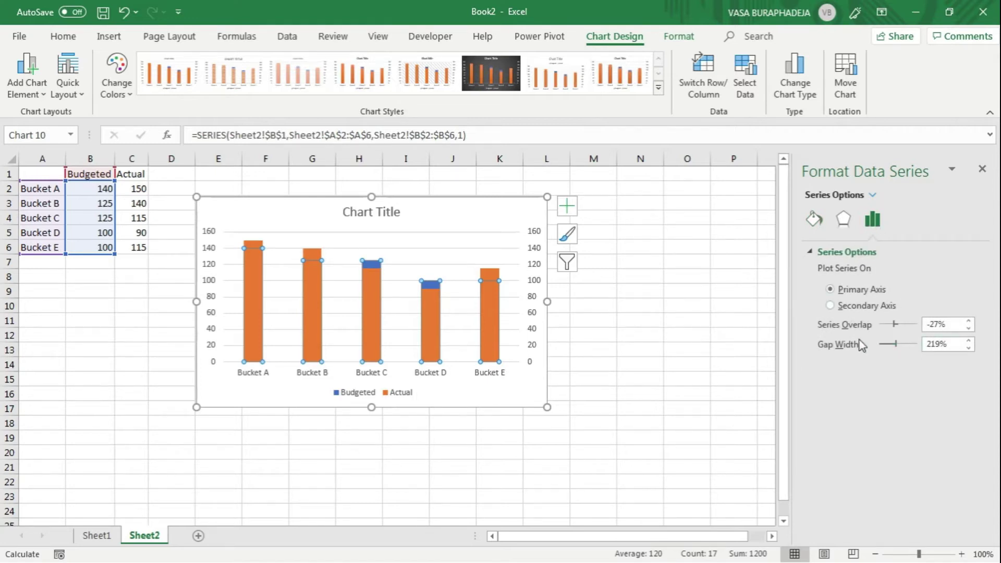
double_click(938, 344)
text(100)
key(Return)
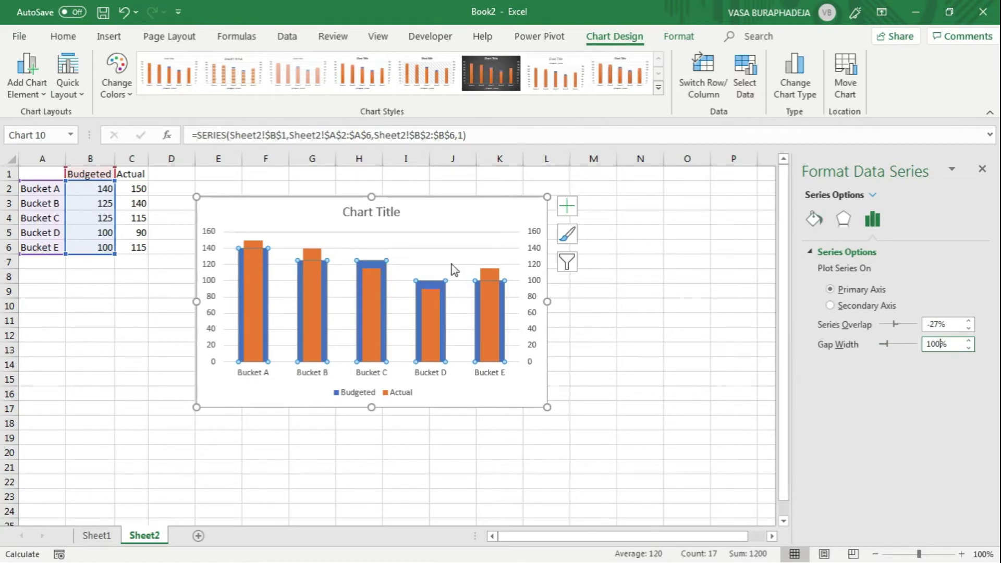
click(433, 305)
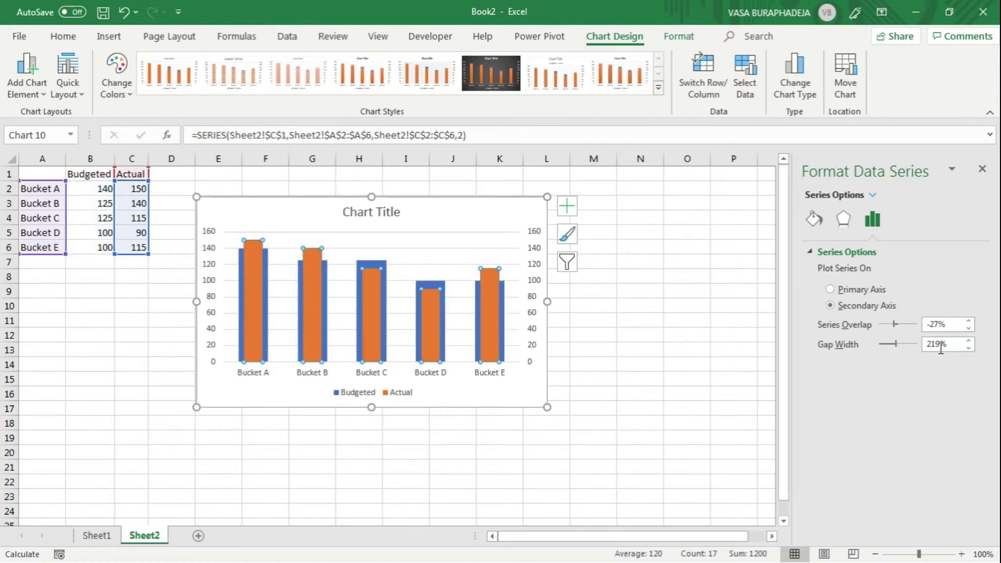
- Fill the Actual columns solid blue and the Budgeted columns solid gray
click(814, 220)
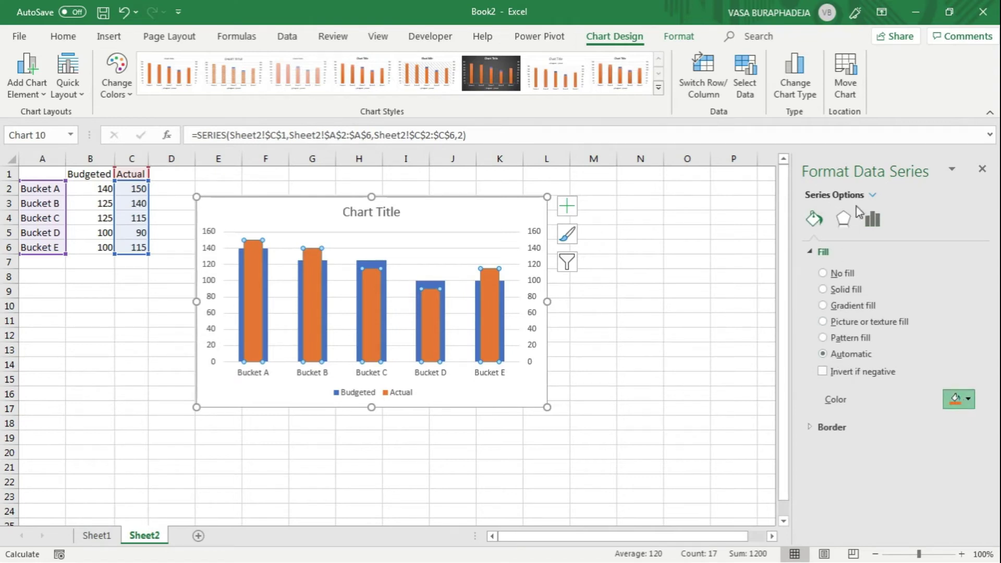
click(928, 289)
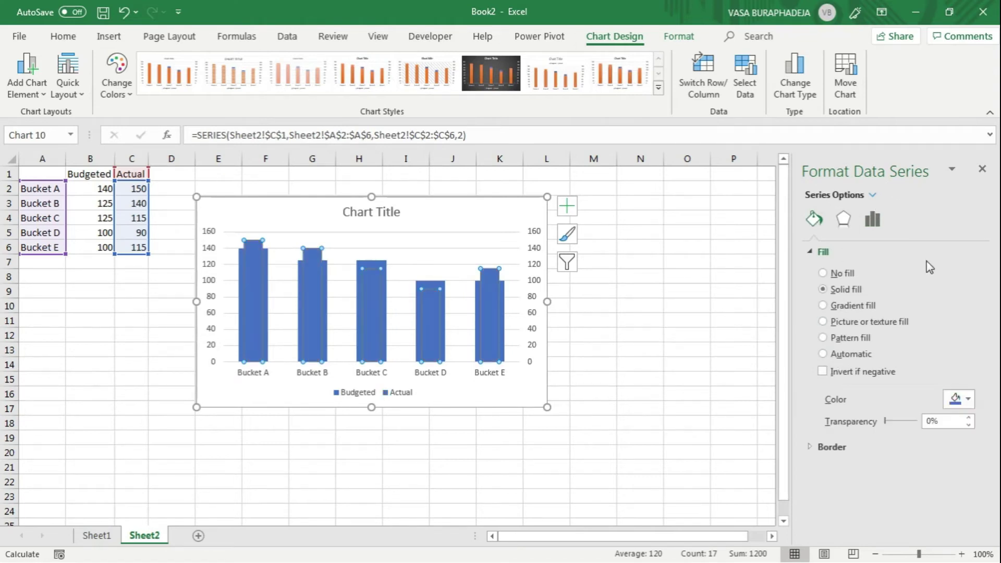
click(385, 267)
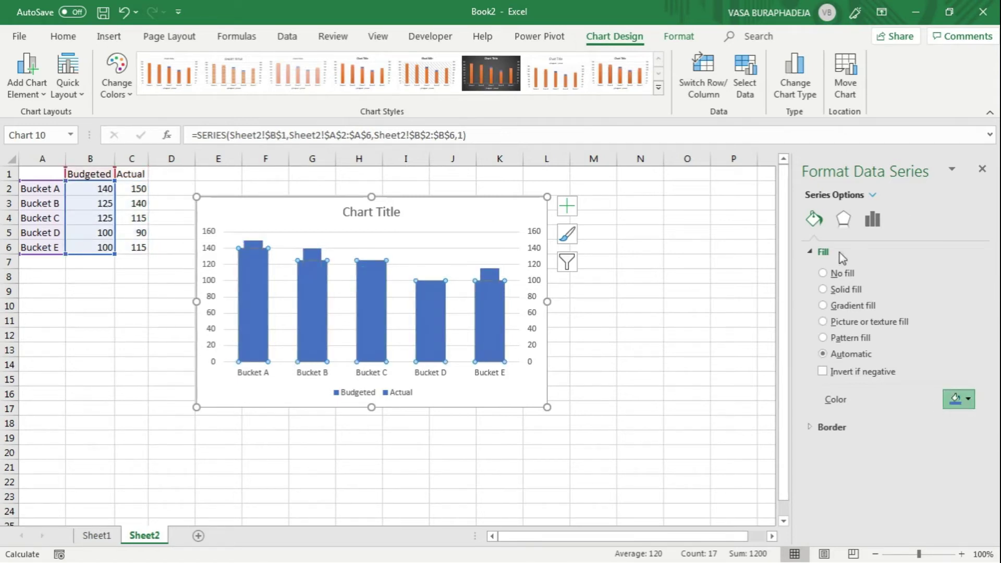
click(936, 289)
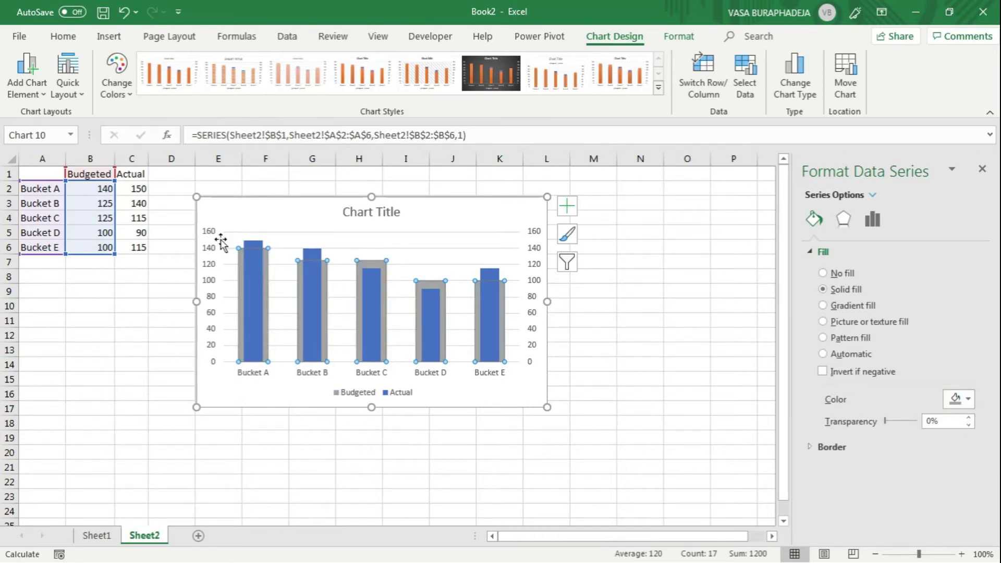
click(537, 246)
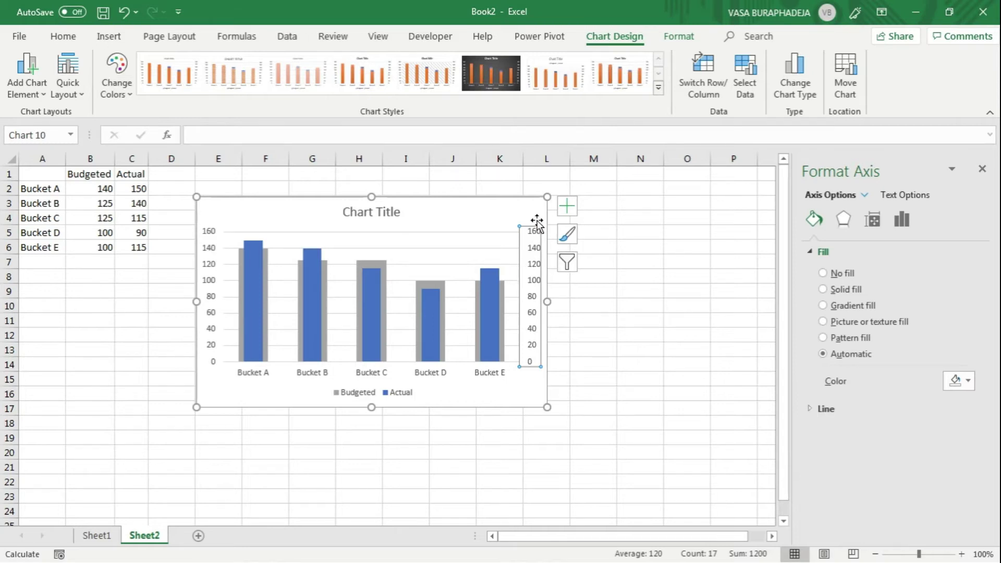
- Delete the secondary axis and paste the Buckets A, B, and E sentence as the chart title
key(Delete)
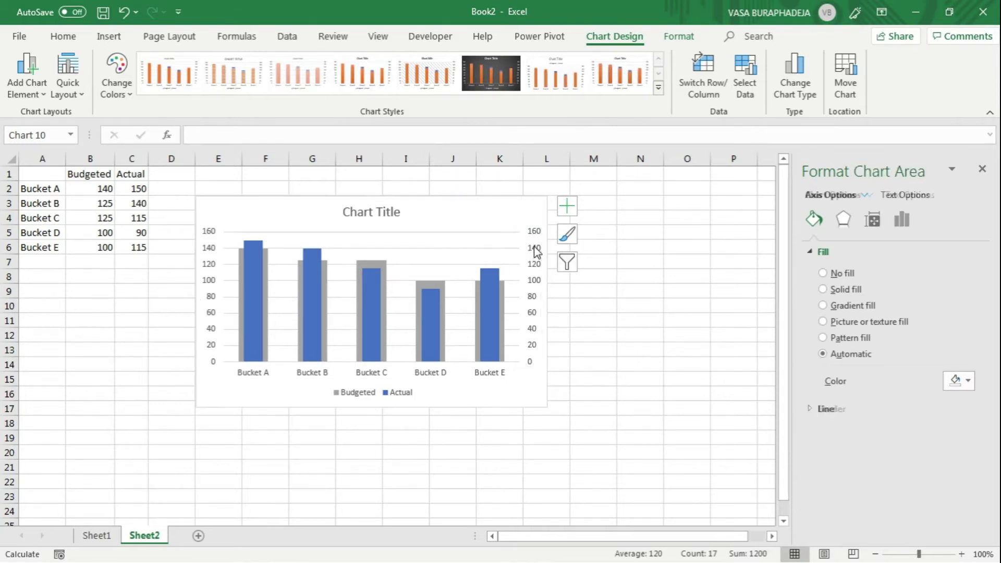
click(366, 214)
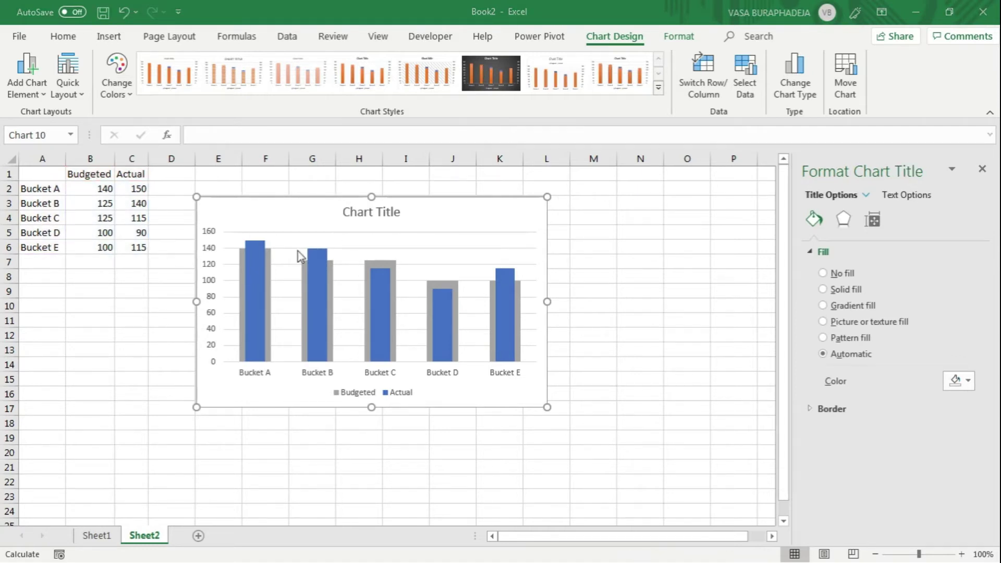
click(364, 212)
double_click(364, 213)
key(ctrl+a)
text(Buckets A, B, and E exceeded their budgeted amounts this quater.)
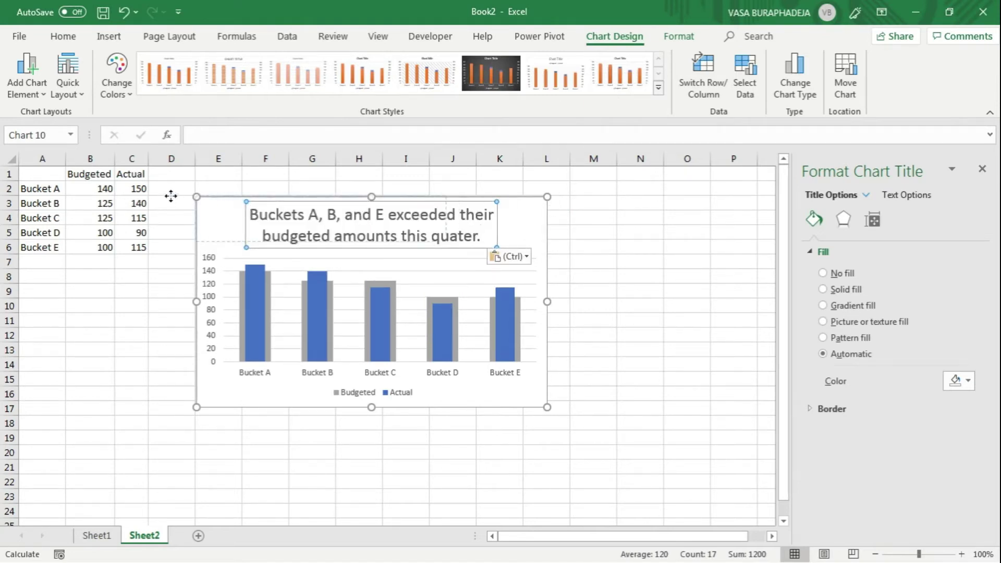
- Left-align the chart headline
click(290, 211)
click(214, 227)
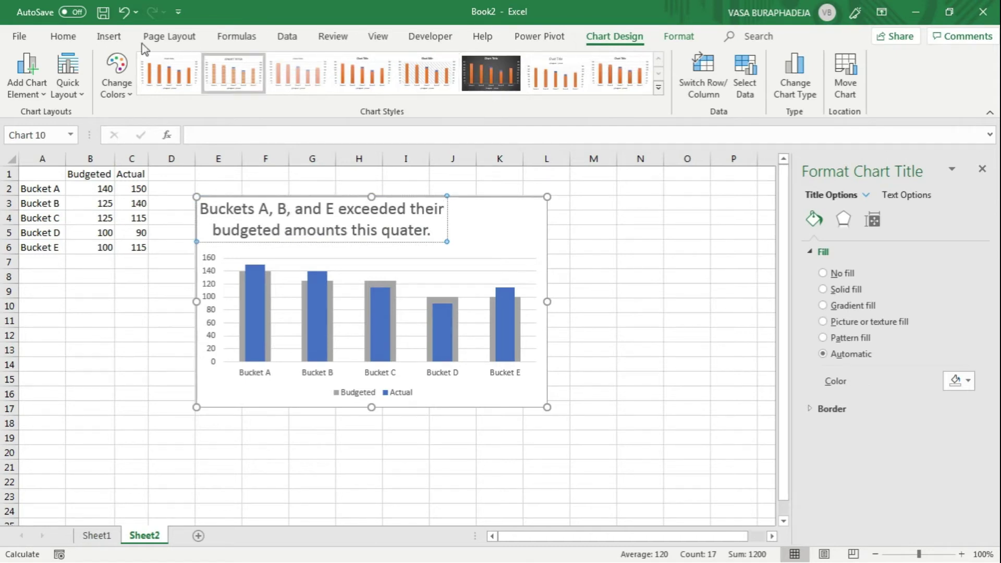
click(57, 36)
click(249, 87)
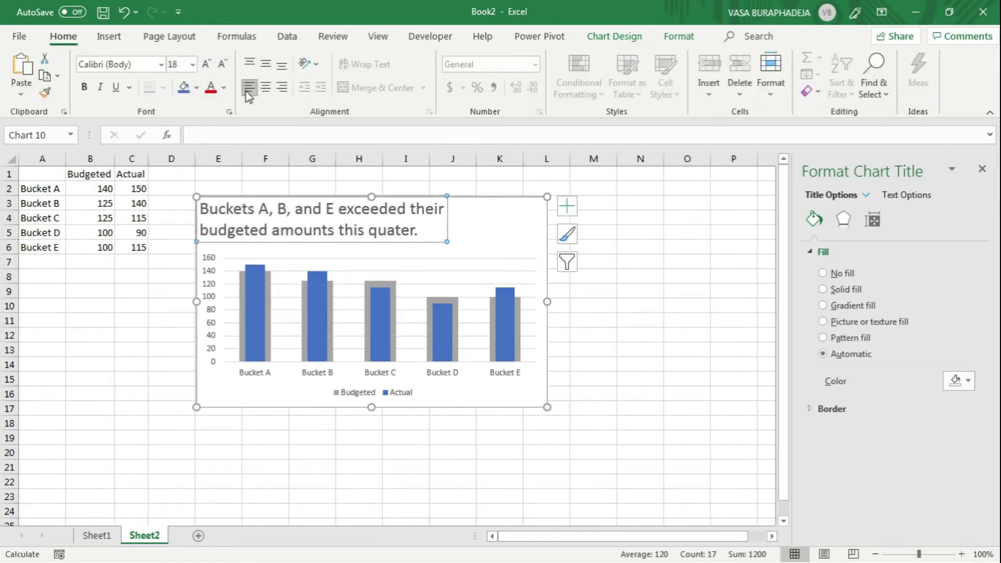
- Format the vertical axis as Currency with 0 decimal places, showing $0 to $160
click(159, 300)
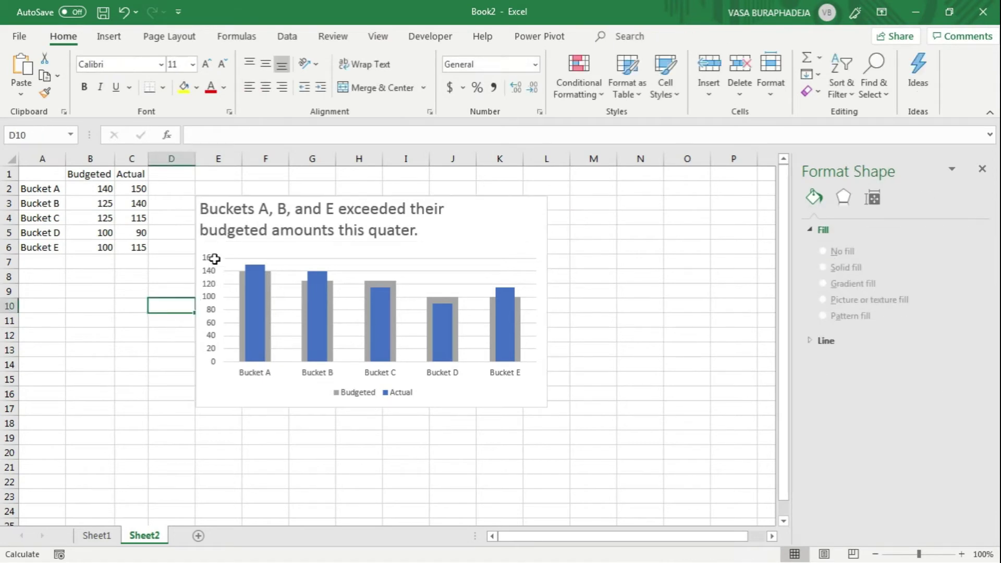
click(216, 265)
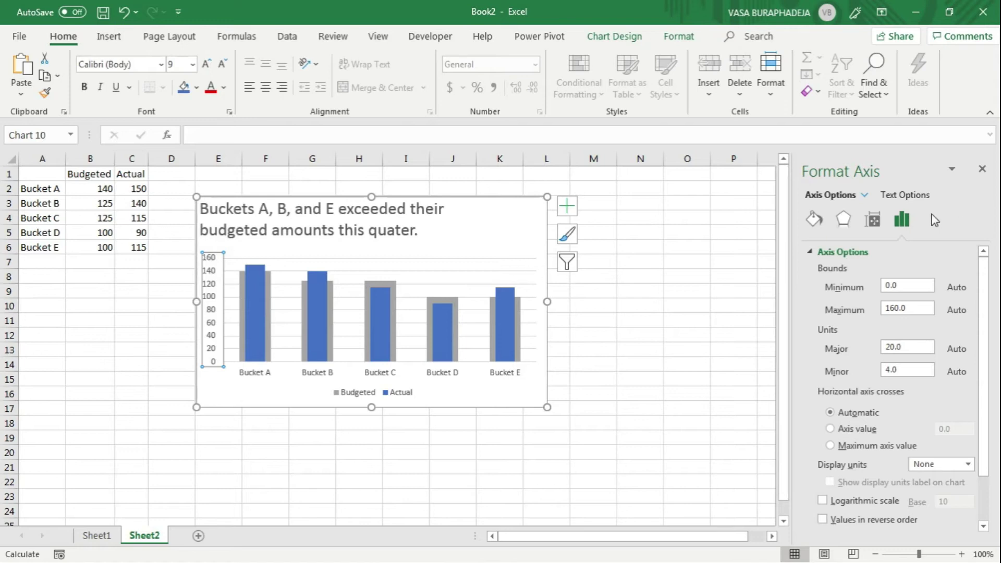
scroll(978, 451, down, 2)
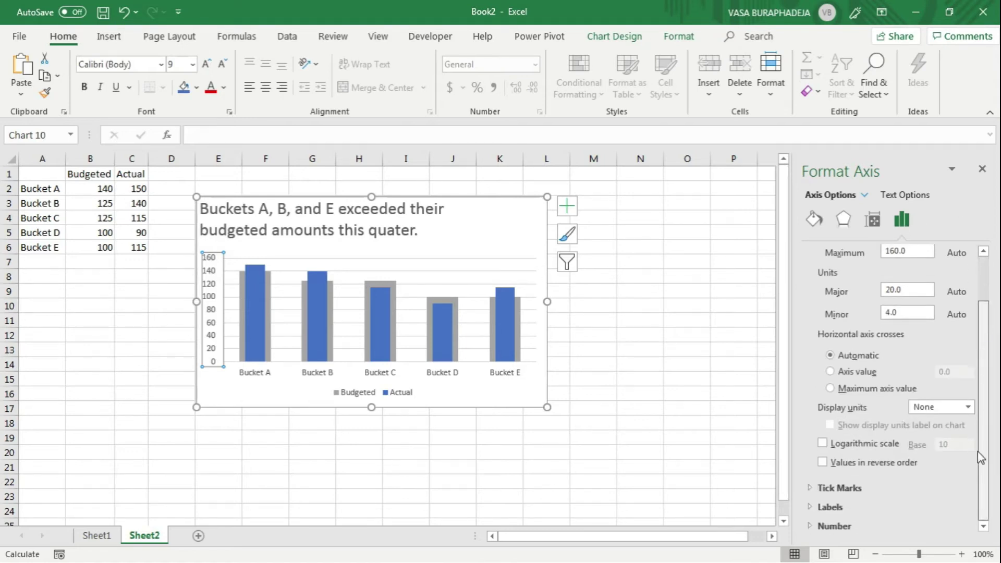
click(853, 527)
scroll(834, 312, up, 3)
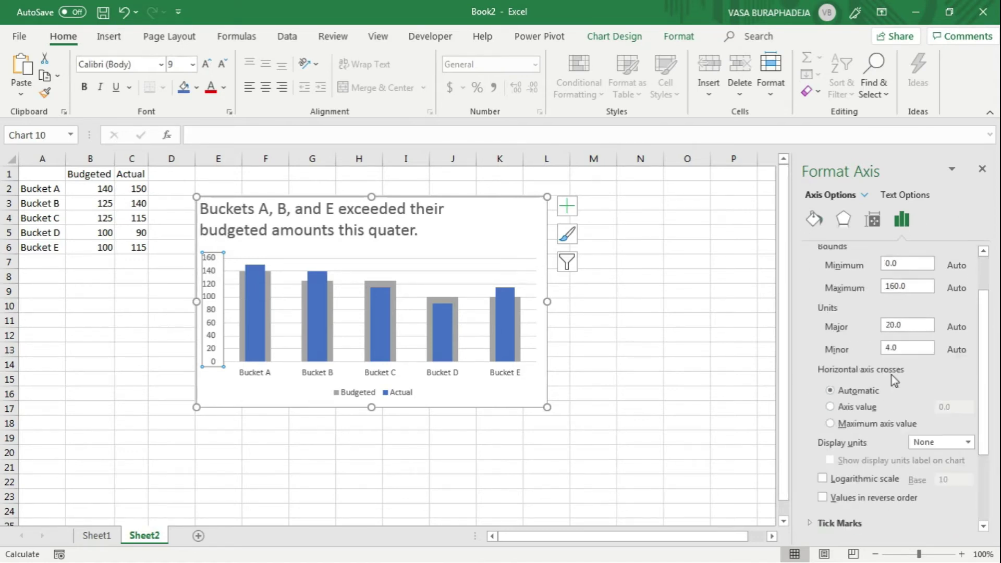
click(818, 255)
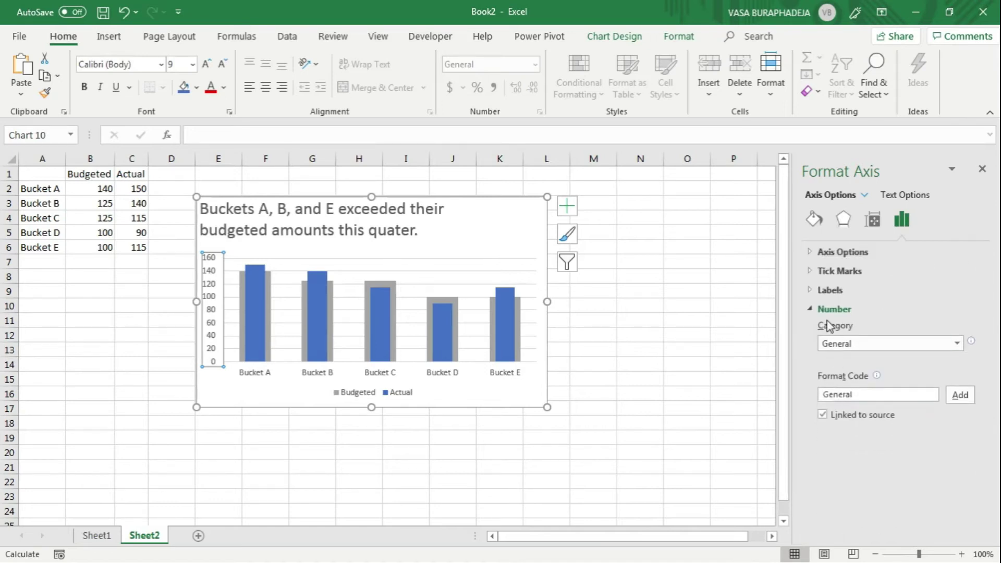
click(833, 311)
key(Down)
key(Down)
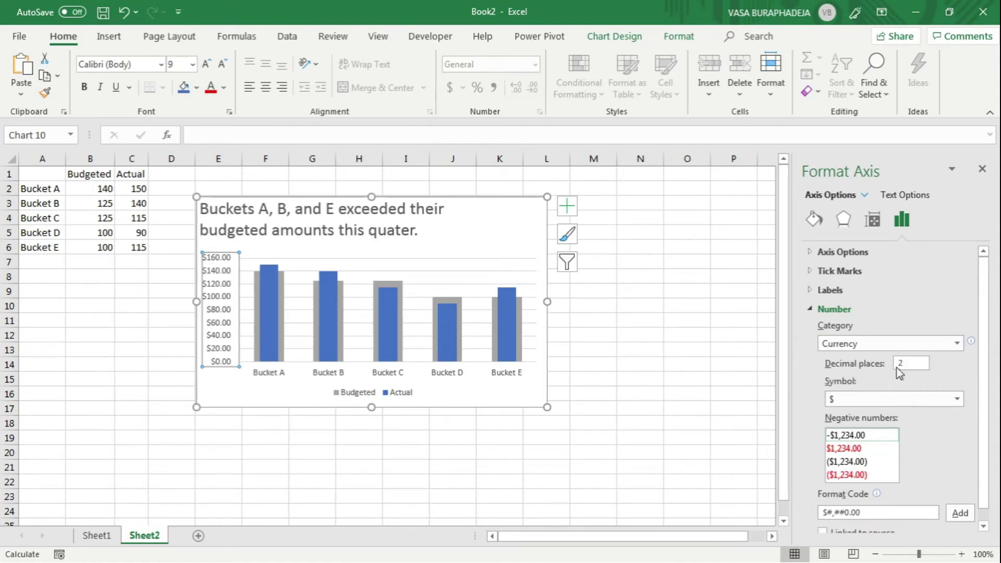
key(Tab)
text(0)
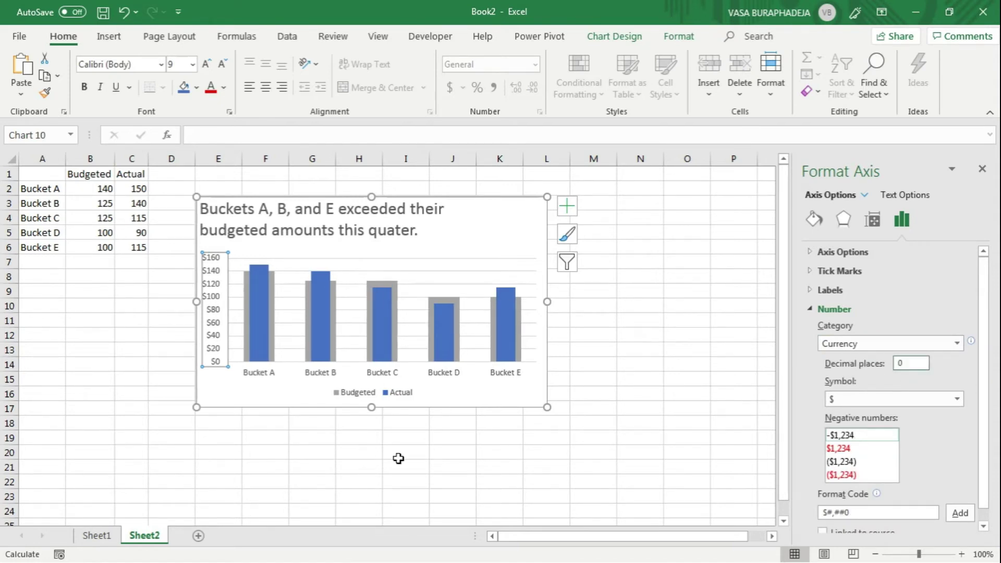
click(396, 440)
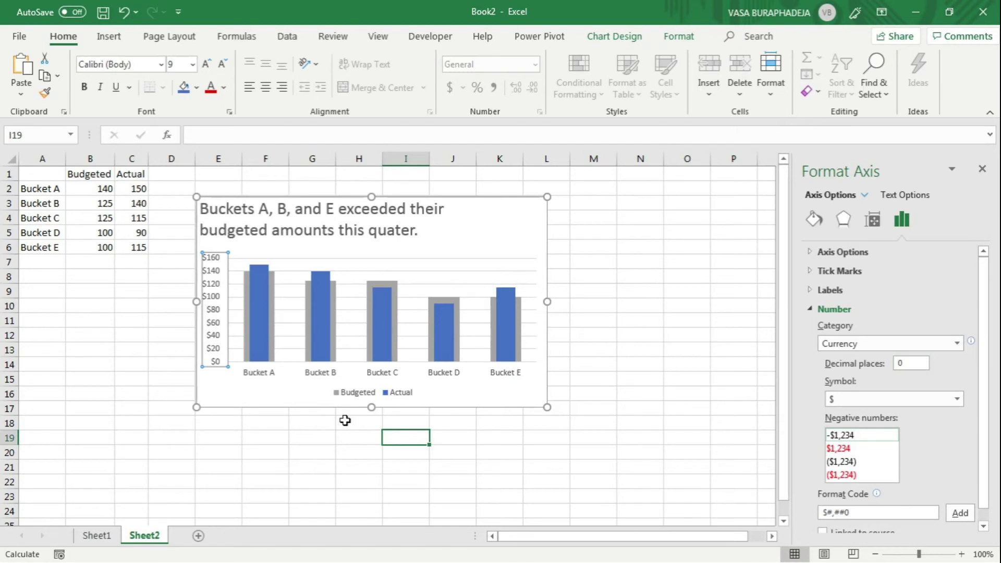
- Move the column chart's legend to its top right corner
click(356, 391)
drag(349, 390, 431, 257)
click(639, 260)
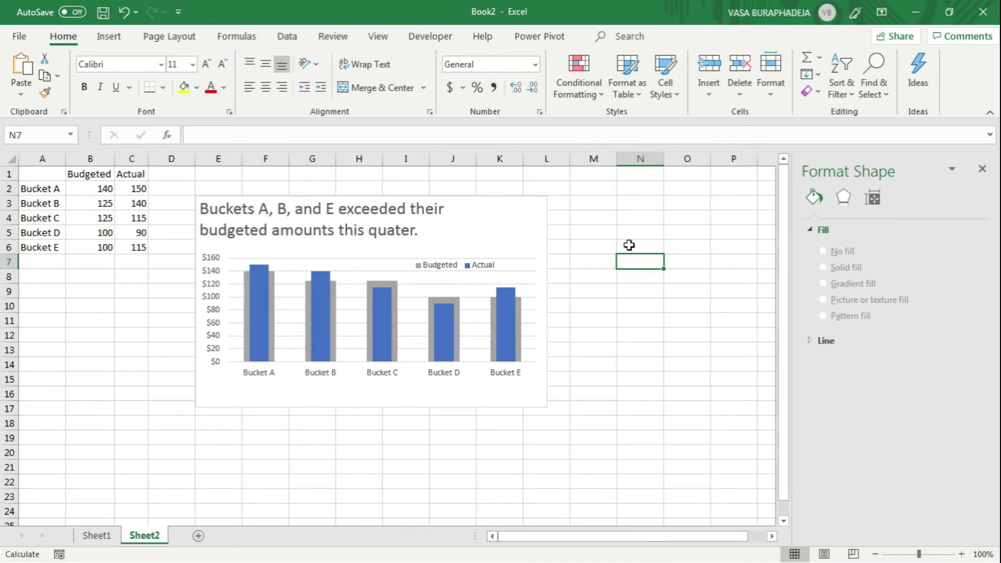
click(611, 216)
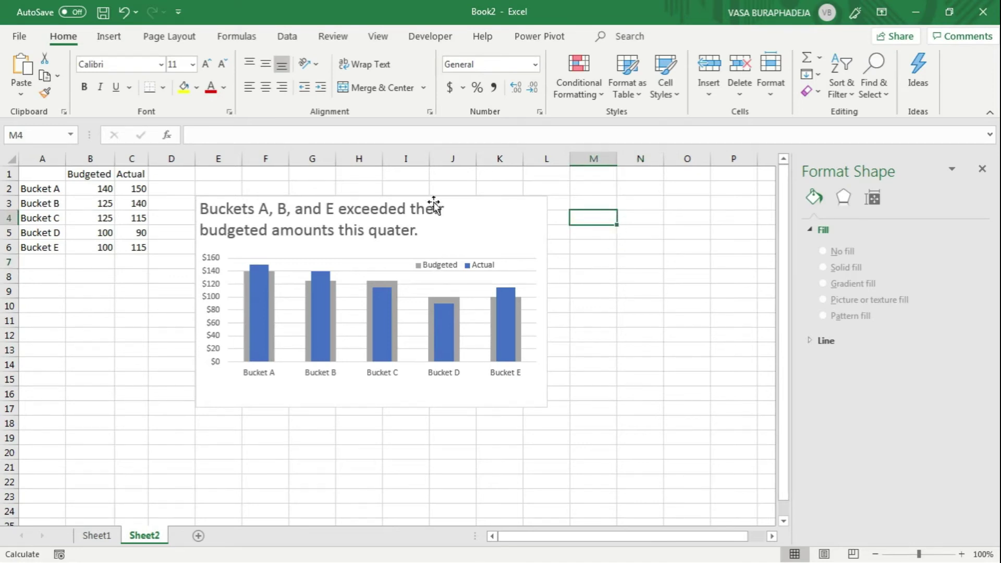
click(458, 205)
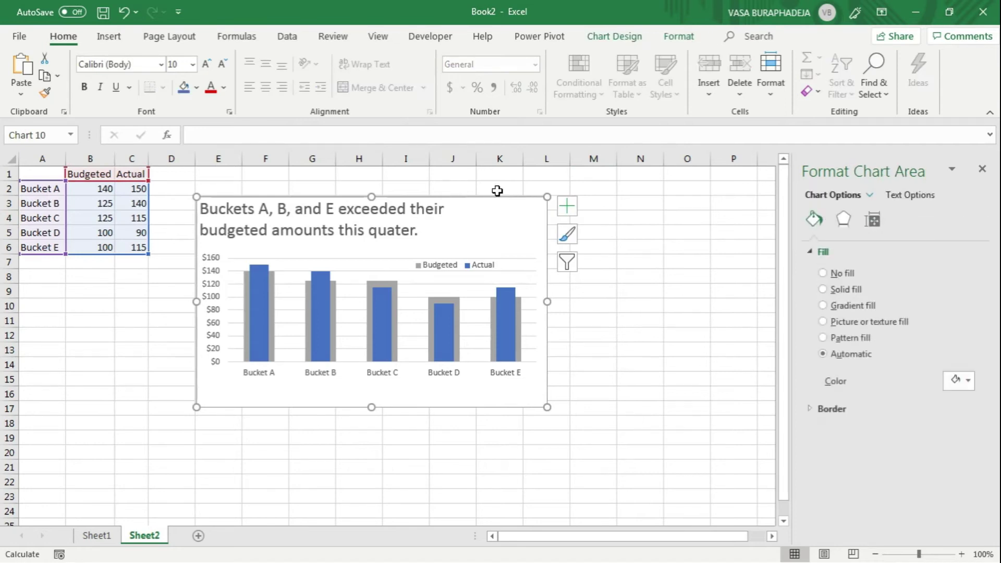
click(100, 287)
- Select the bucket data in A1:C6 and bring up the column and bar chart types
click(54, 175)
drag(53, 174, 133, 246)
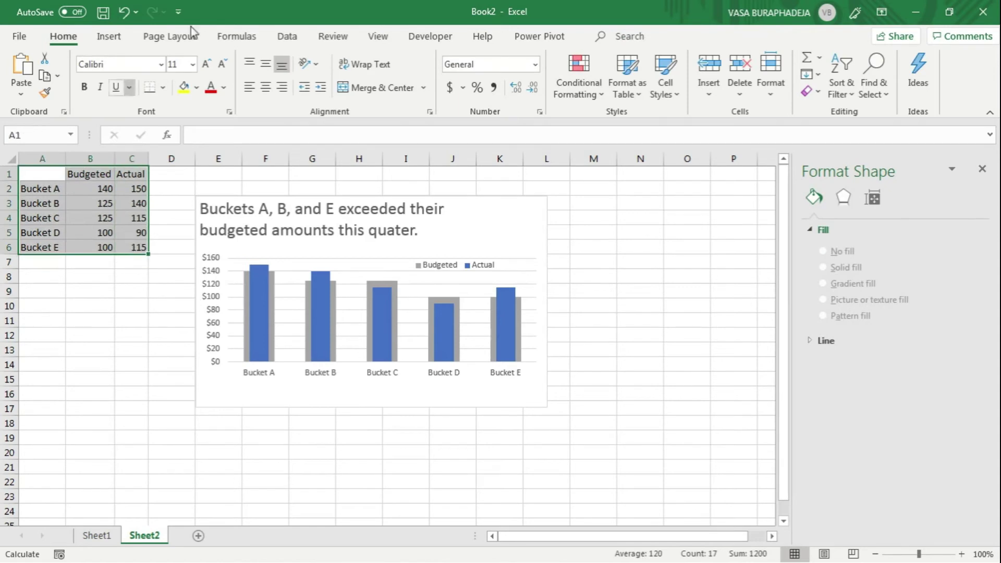
click(109, 36)
click(374, 57)
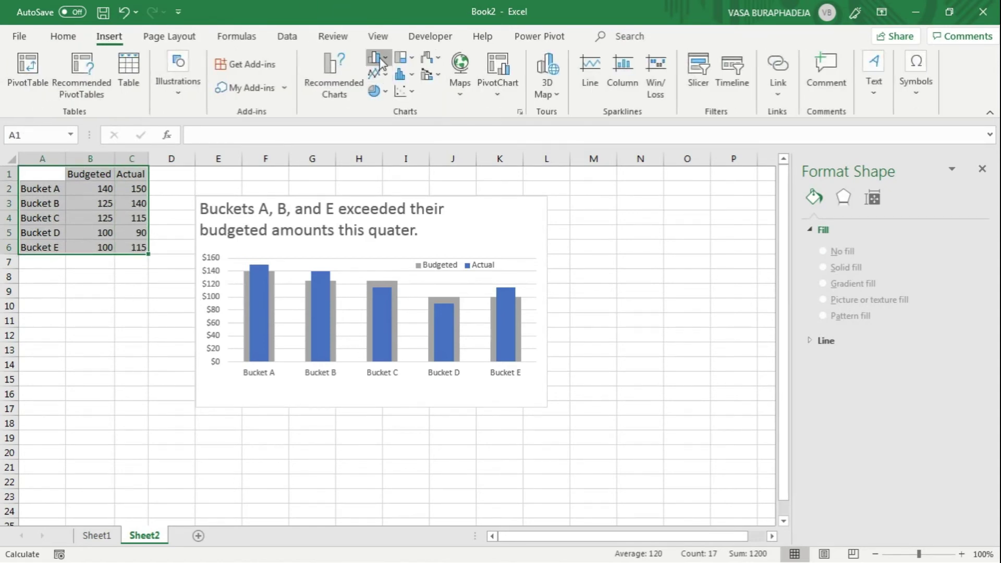
- Insert a clustered bar chart of the data and place it below the column chart
click(379, 159)
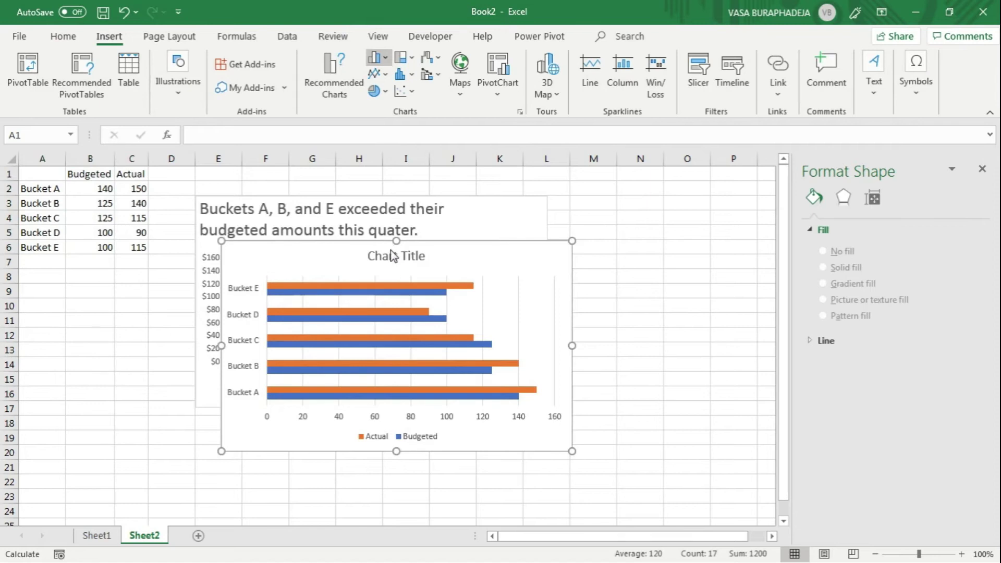
scroll(202, 261, down, 2)
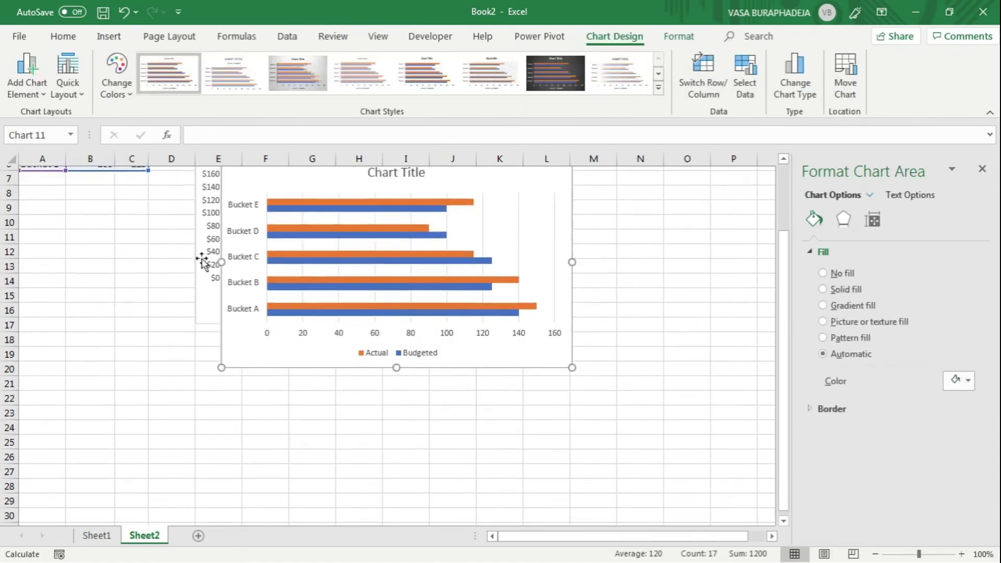
drag(223, 358, 203, 500)
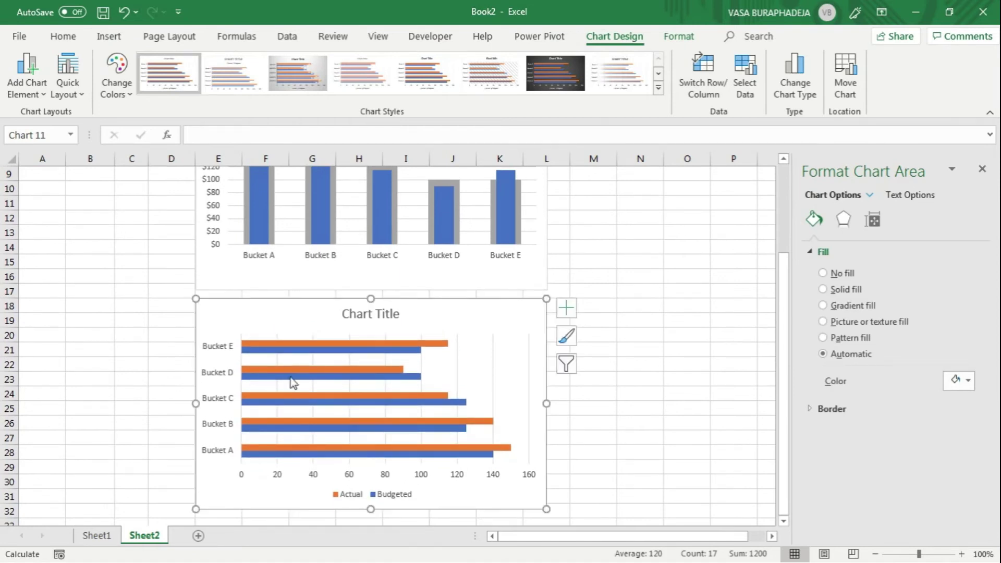
click(171, 334)
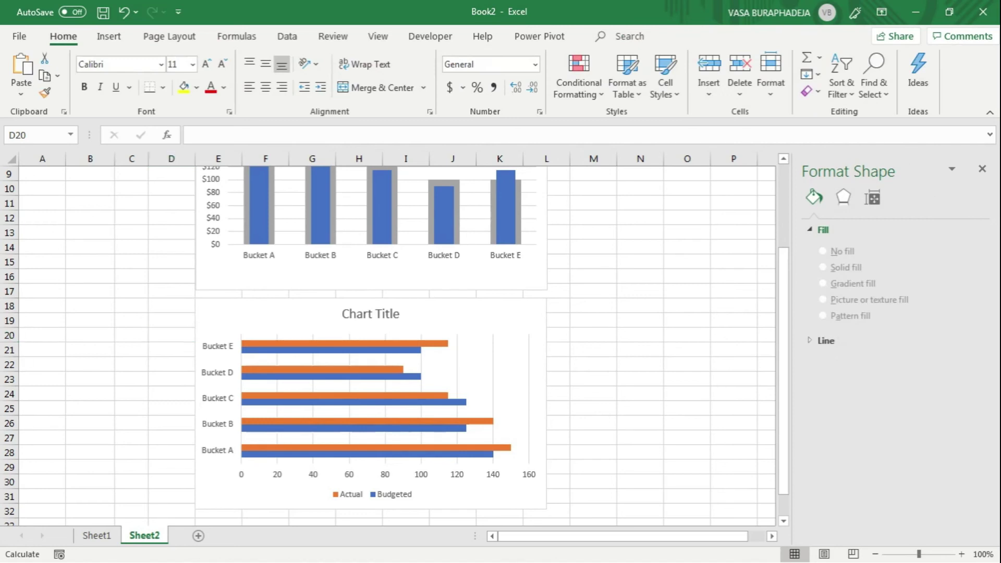
- Reverse the bar chart's category order so Bucket A appears at the top
click(205, 349)
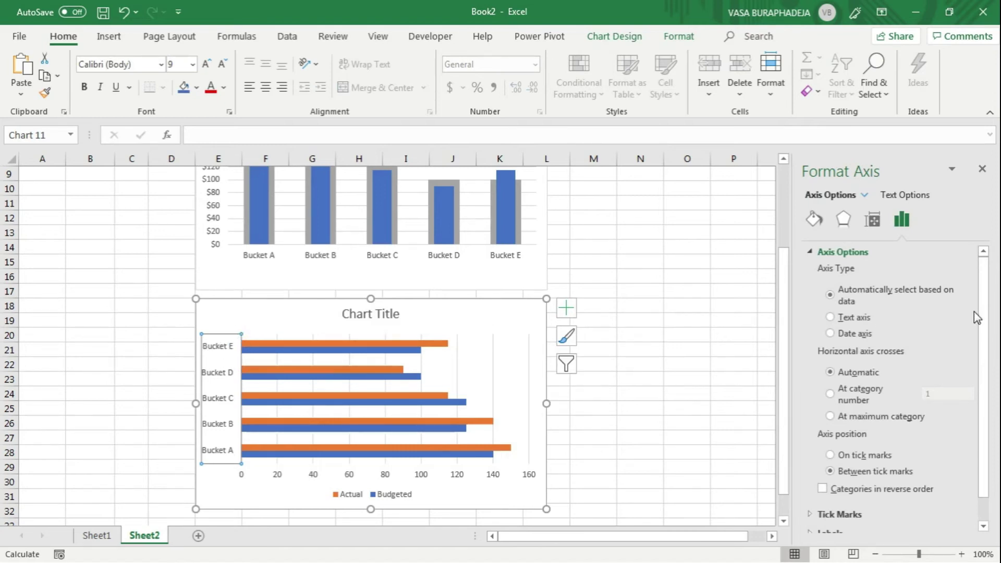
click(841, 490)
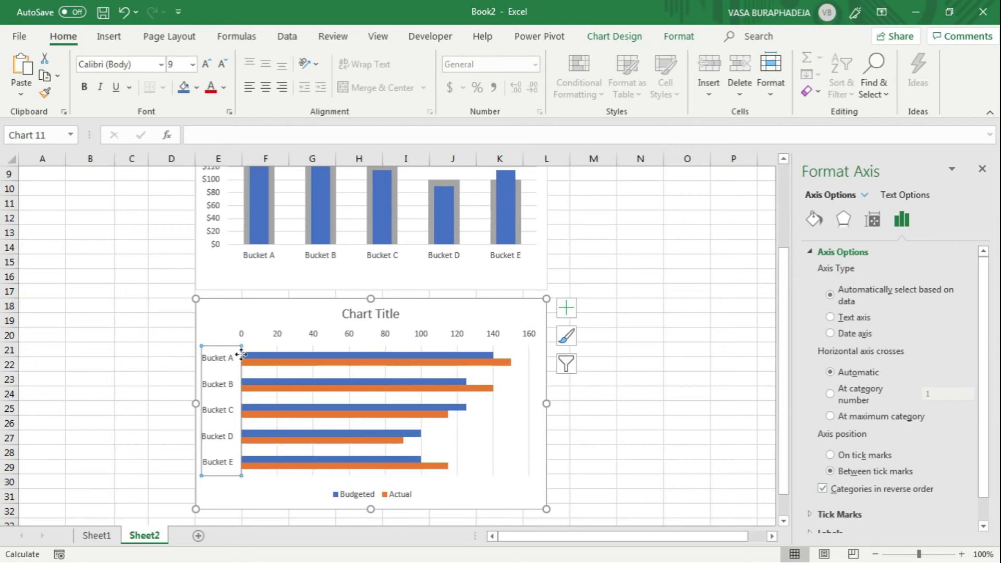
- Plot the orange Actual series on the secondary axis, overlapping the blue Budgeted bars on a 0–160 scale
click(490, 363)
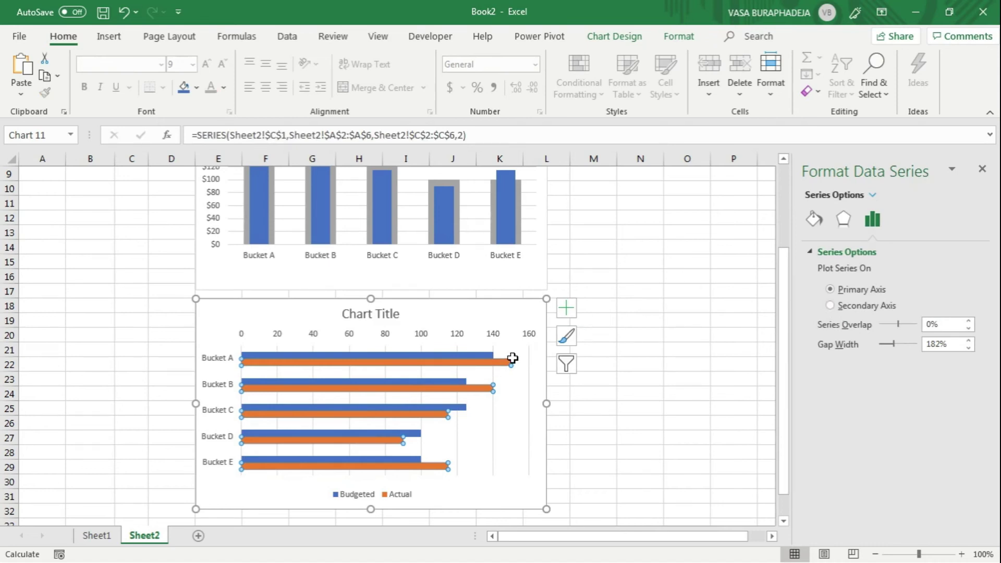
click(830, 305)
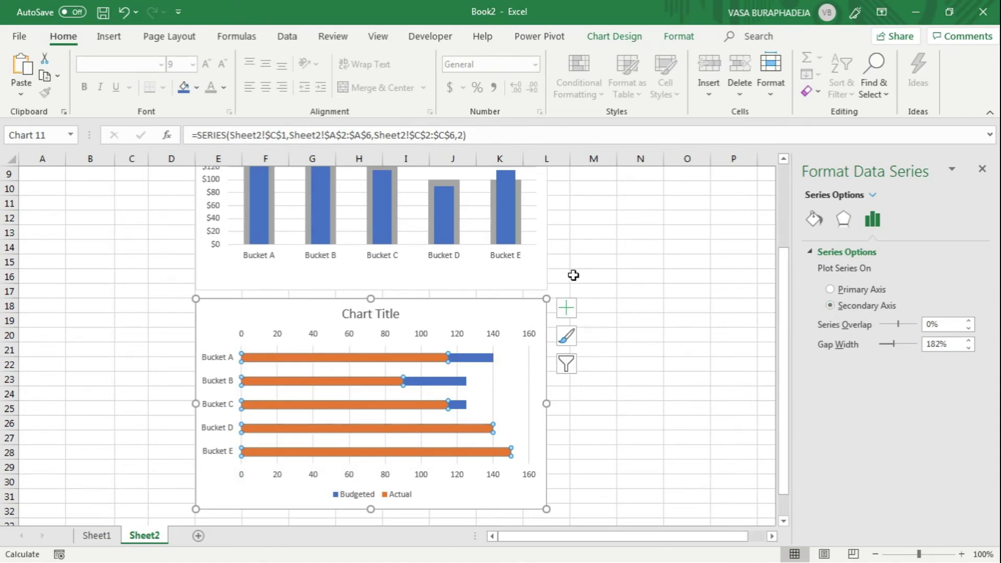
click(573, 275)
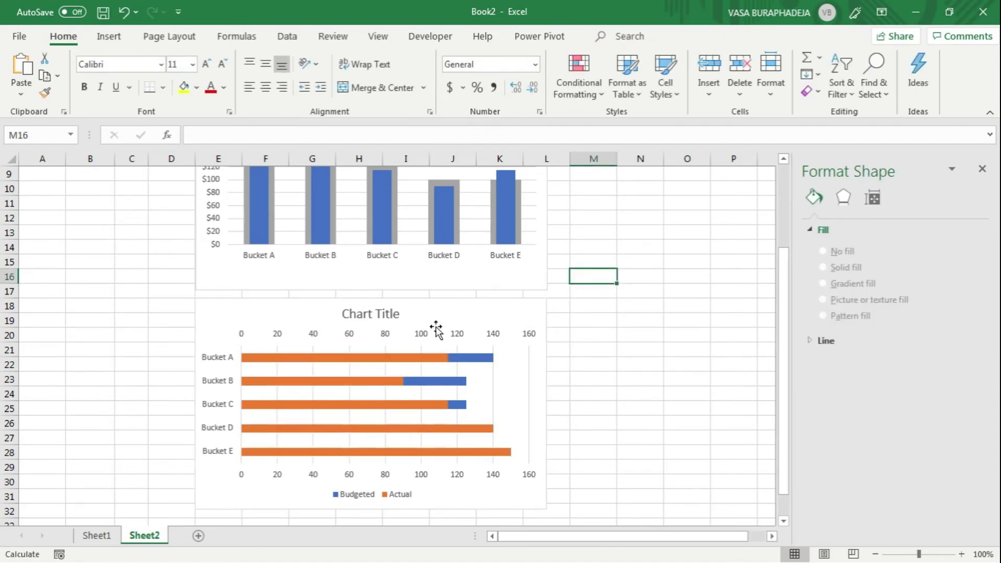
click(426, 359)
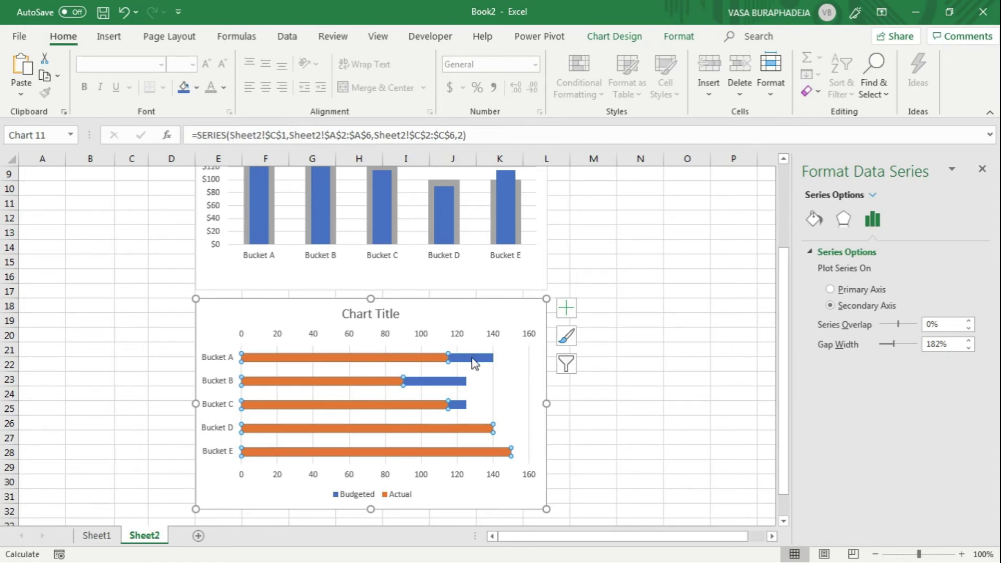
click(474, 363)
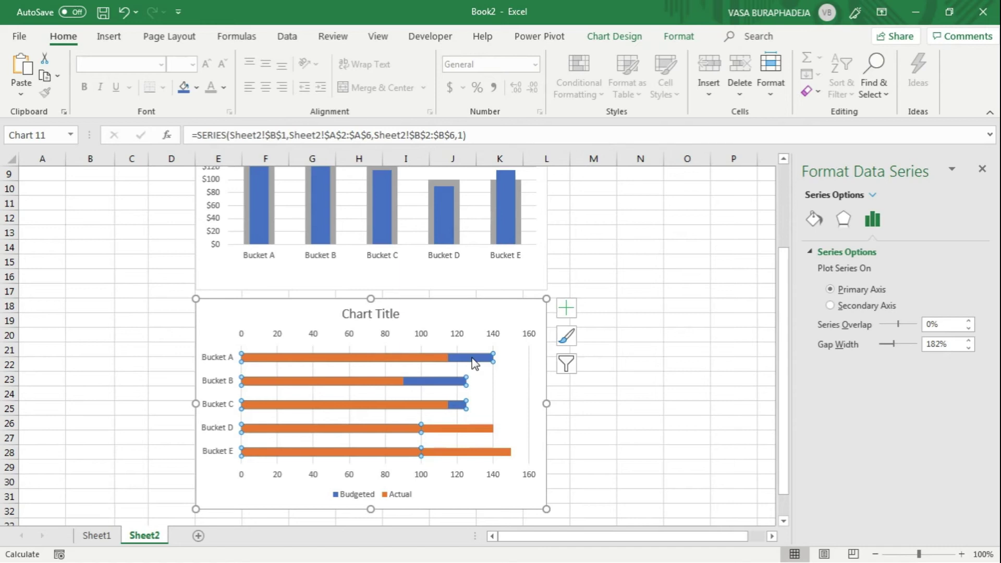
click(423, 357)
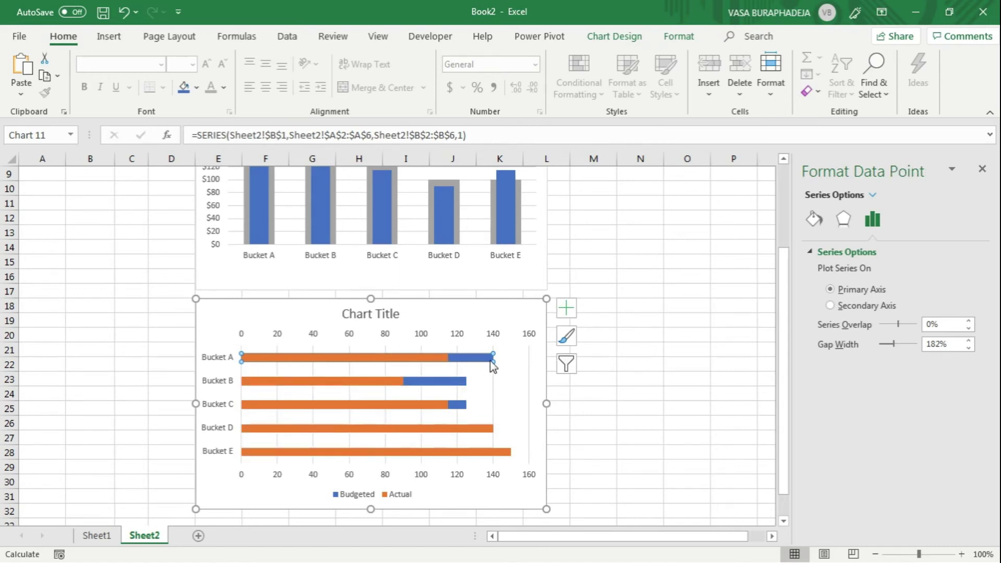
click(445, 359)
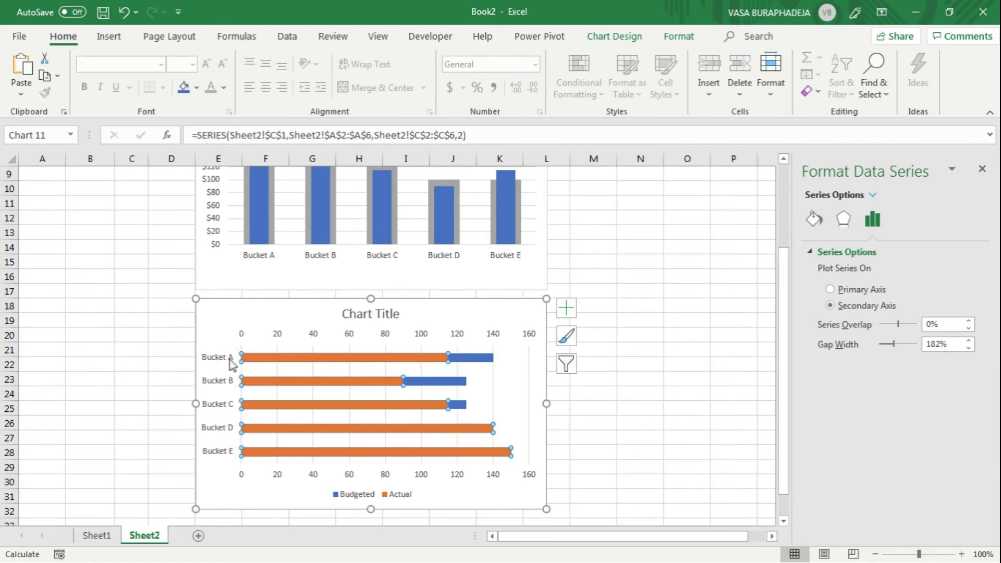
click(615, 37)
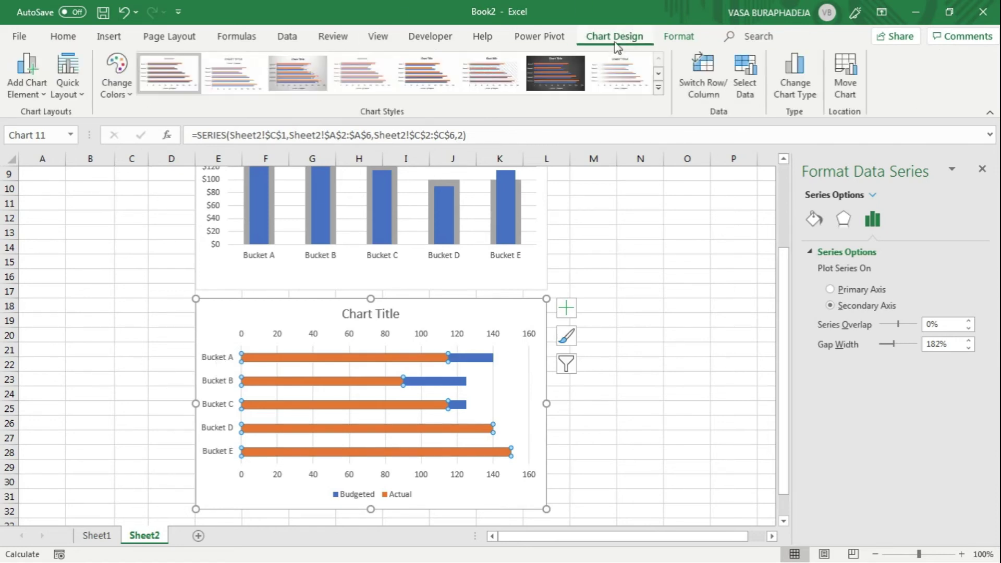
- Turn on Categories in reverse order for the secondary Bucket axis, then select the Actual bars
click(210, 314)
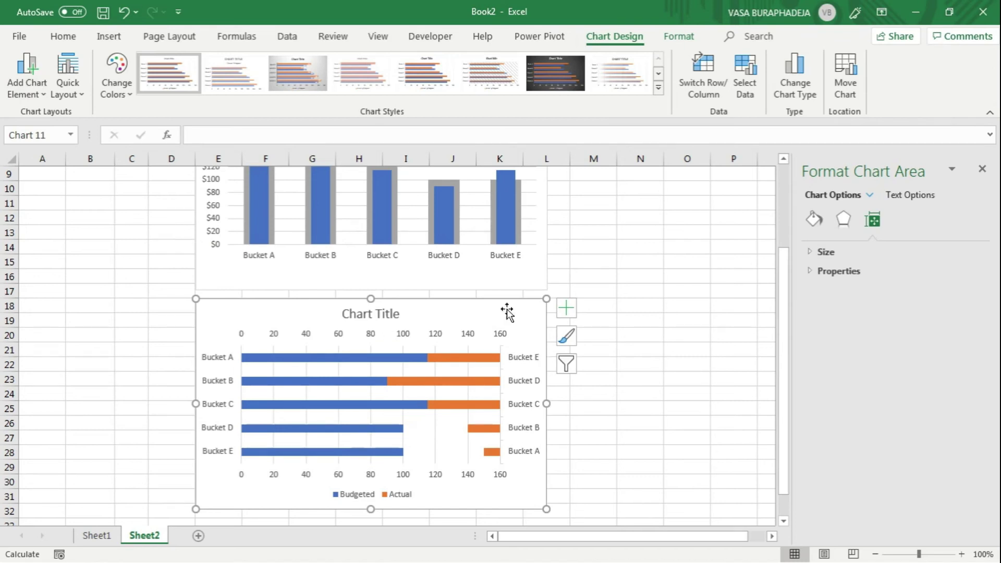
click(526, 361)
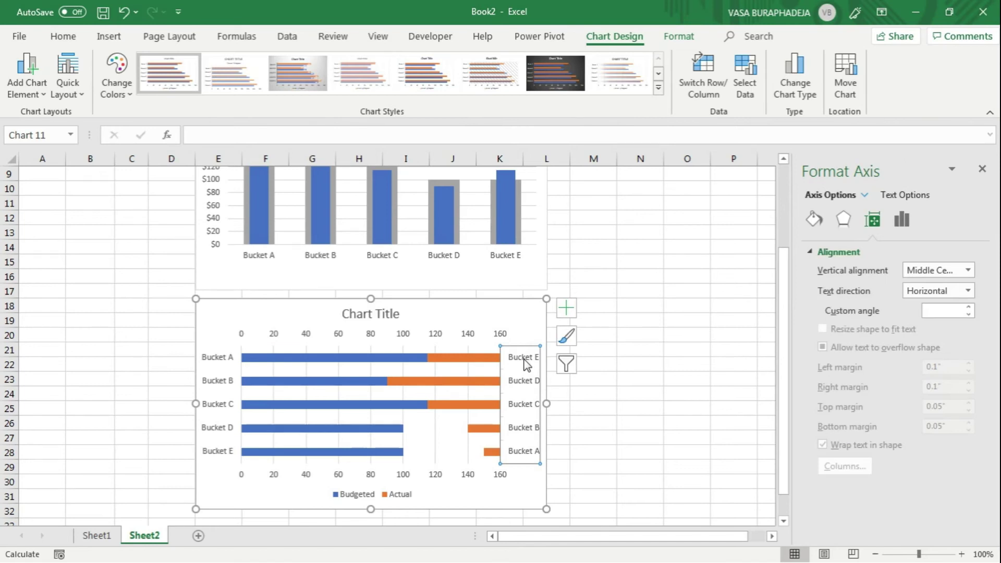
click(902, 219)
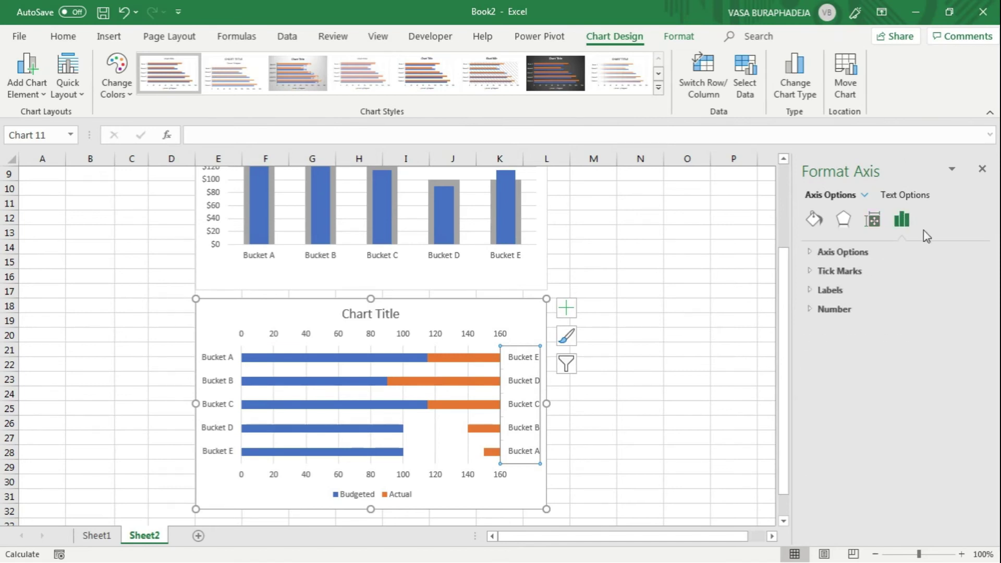
click(847, 253)
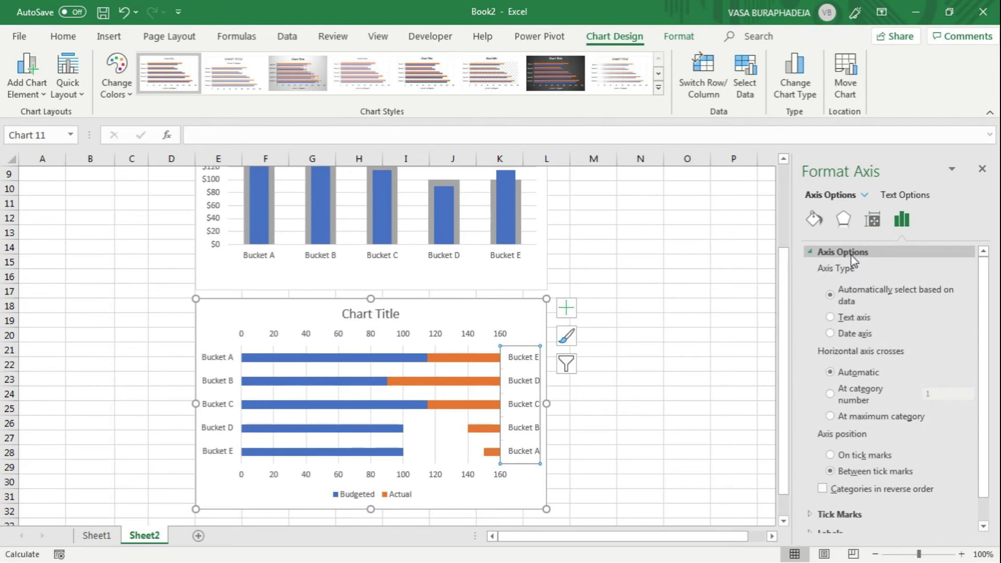
click(859, 499)
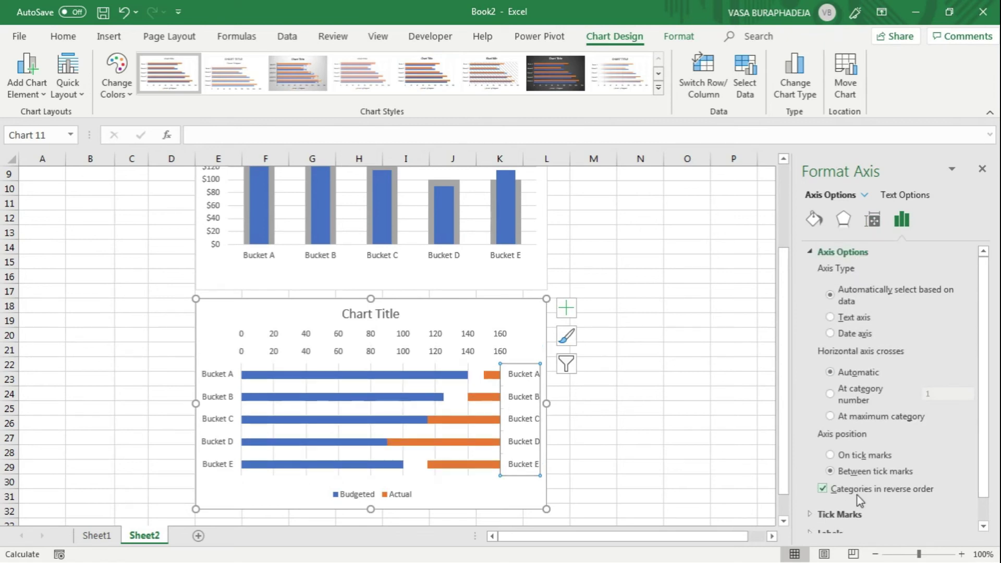
scroll(859, 499, down, 1)
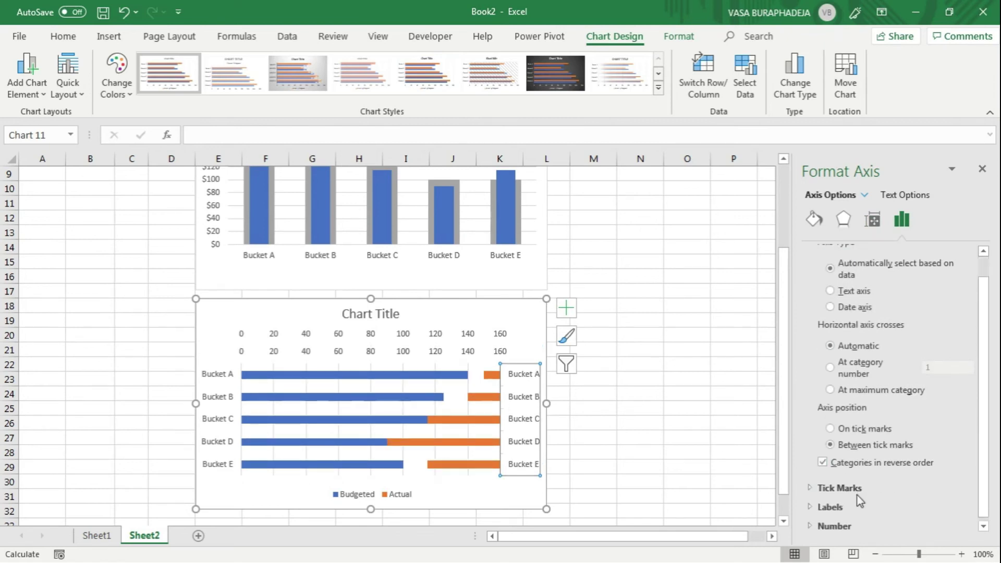
click(466, 375)
click(487, 374)
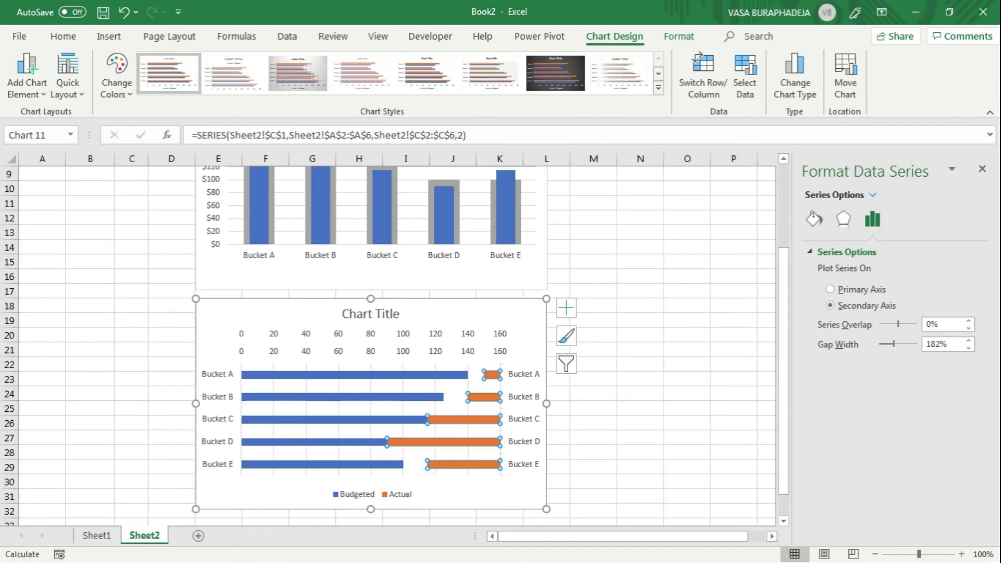
- Set the upper value axis's Vertical axis crosses to Automatic so Actual bars start from zero
click(400, 329)
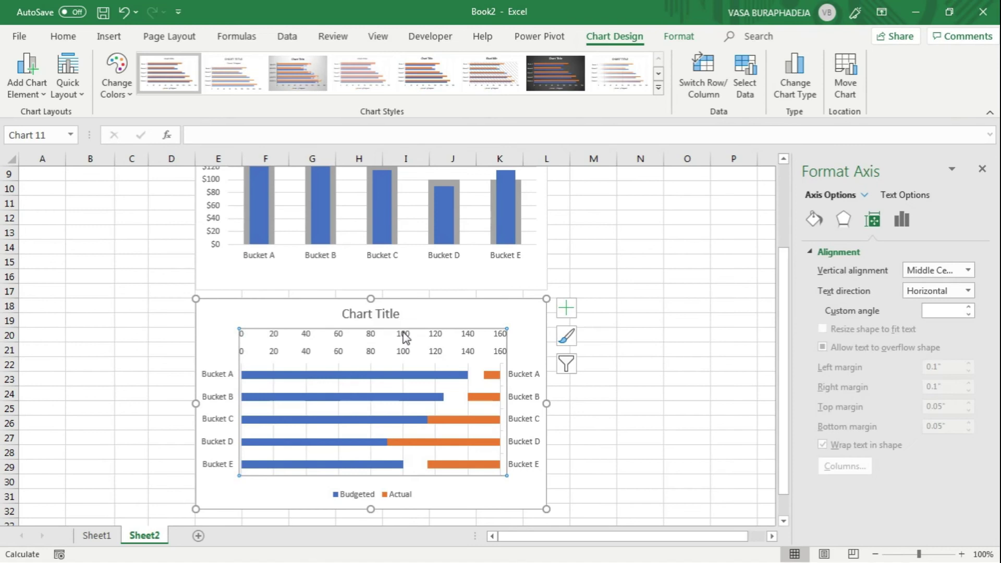
click(410, 353)
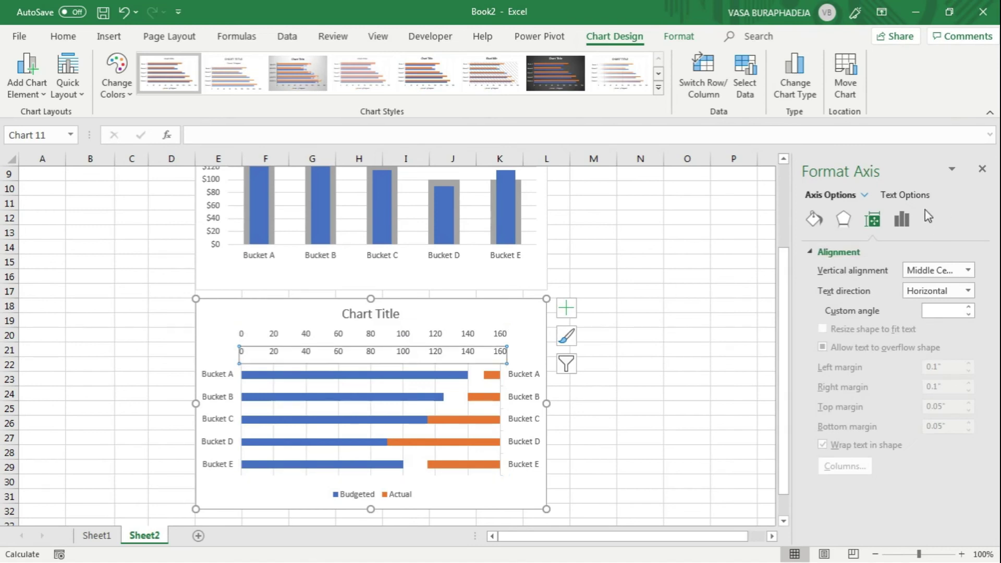
click(904, 221)
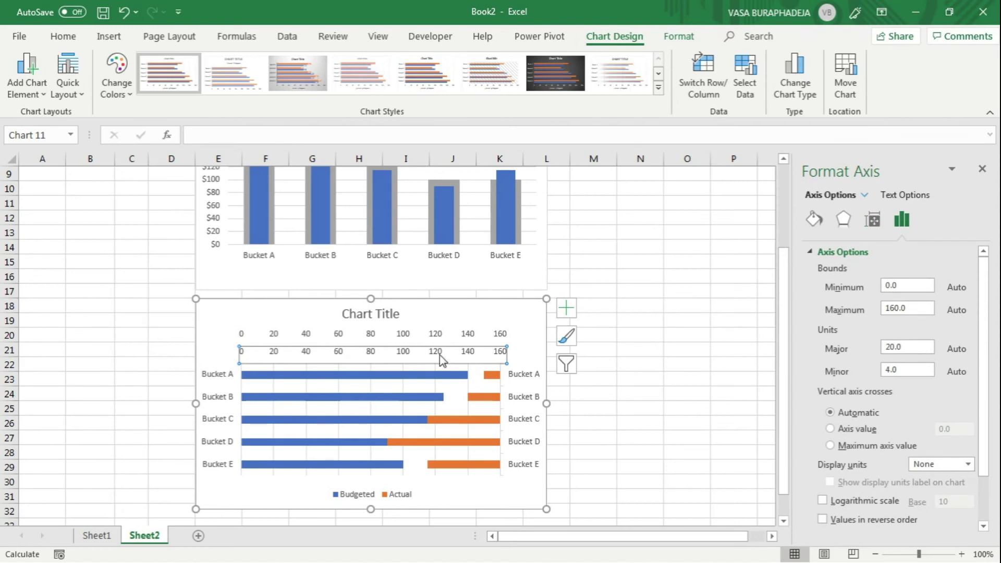
click(505, 339)
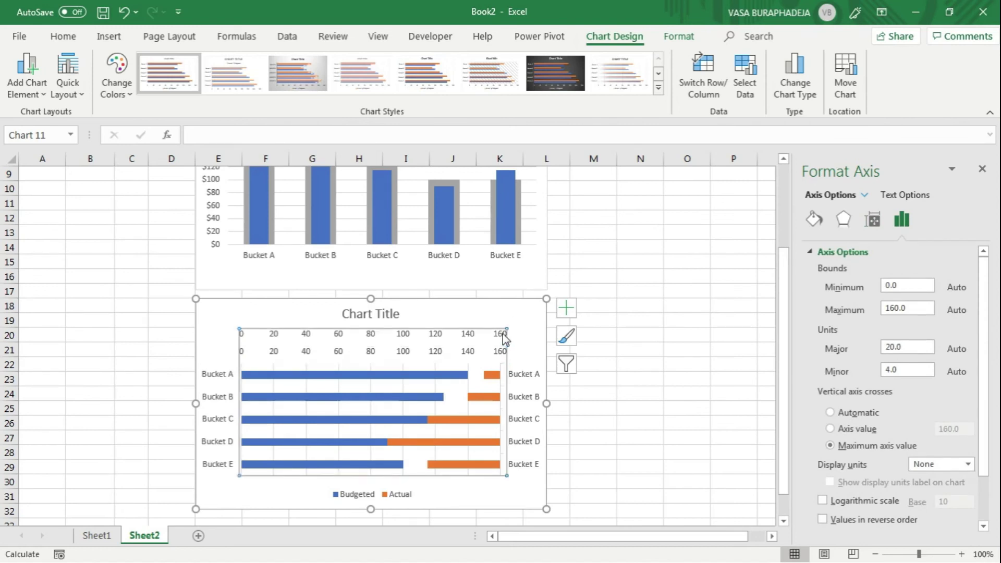
click(501, 356)
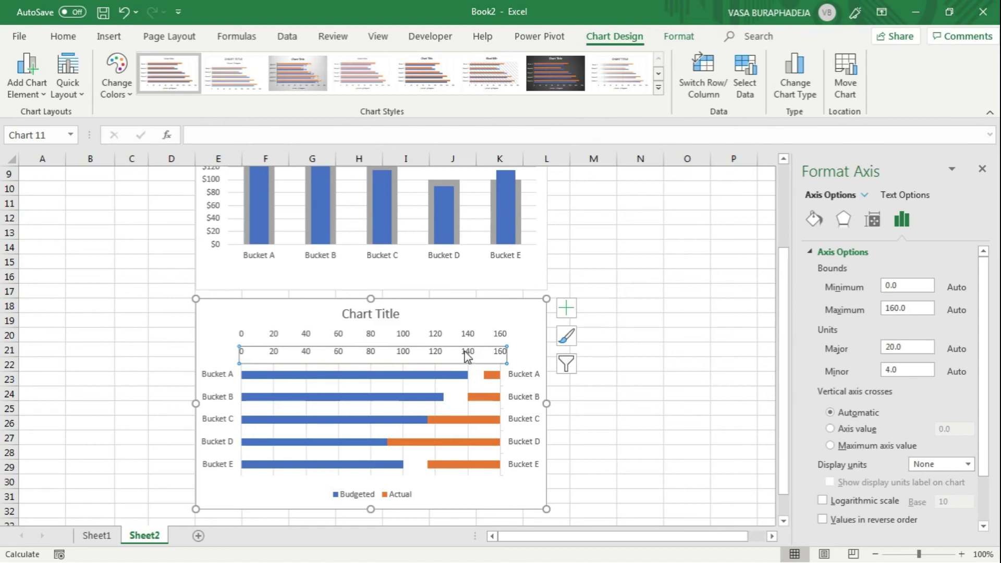
click(468, 336)
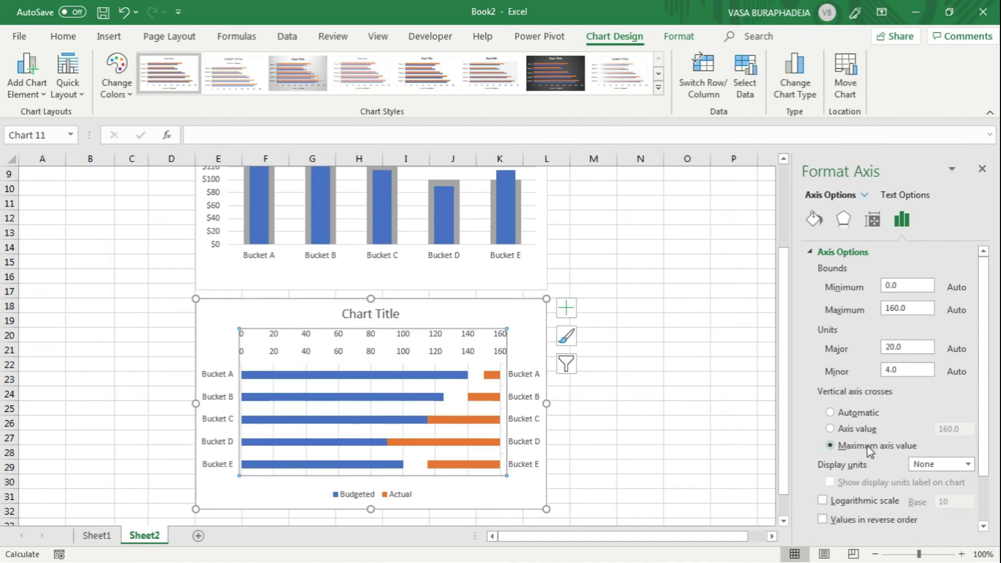
click(856, 420)
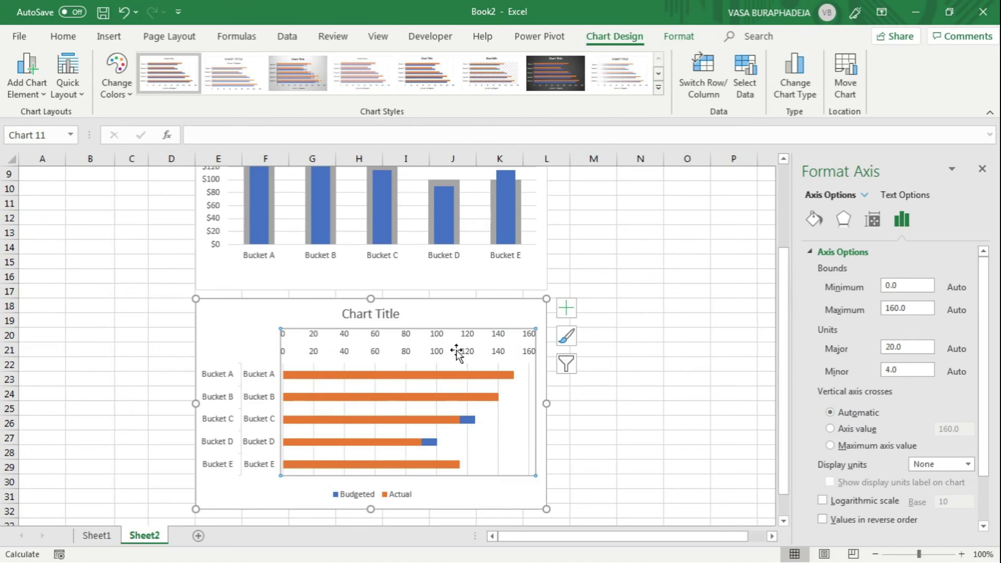
- Set the Budgeted series gap width to 80%
click(473, 423)
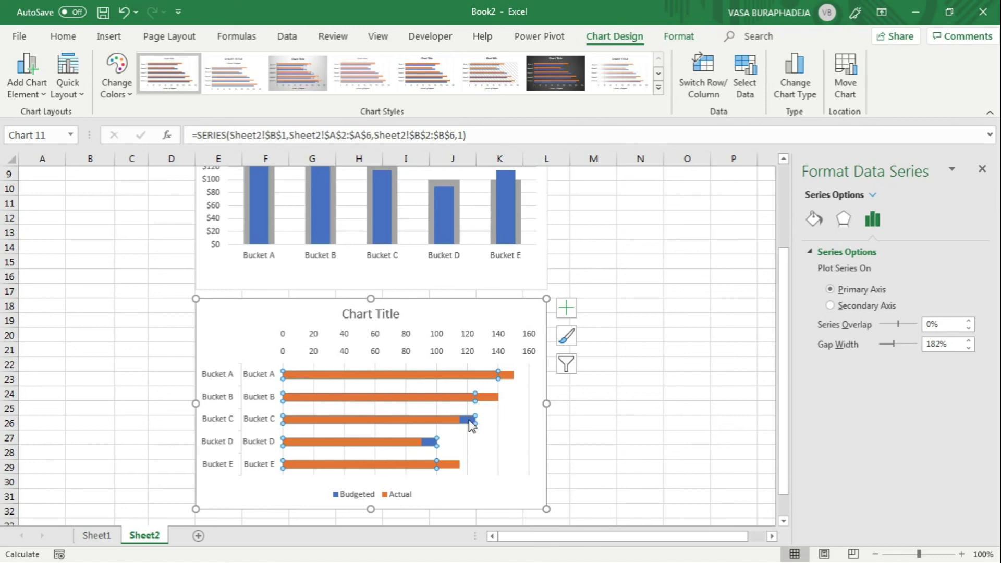
double_click(941, 344)
text(80)
key(Return)
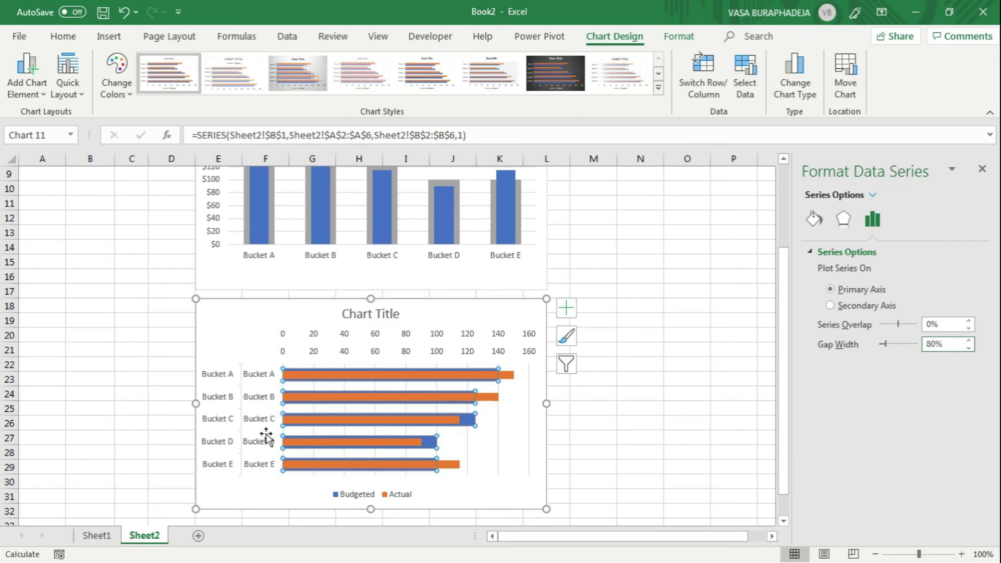
- Set the Actual series gap width to 280%
click(508, 377)
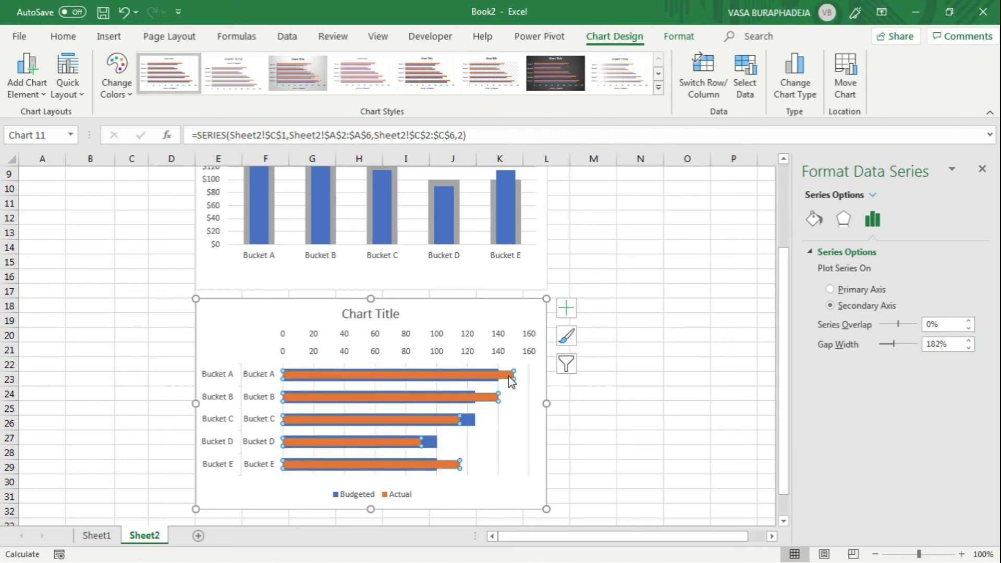
double_click(936, 343)
text(280)
key(Return)
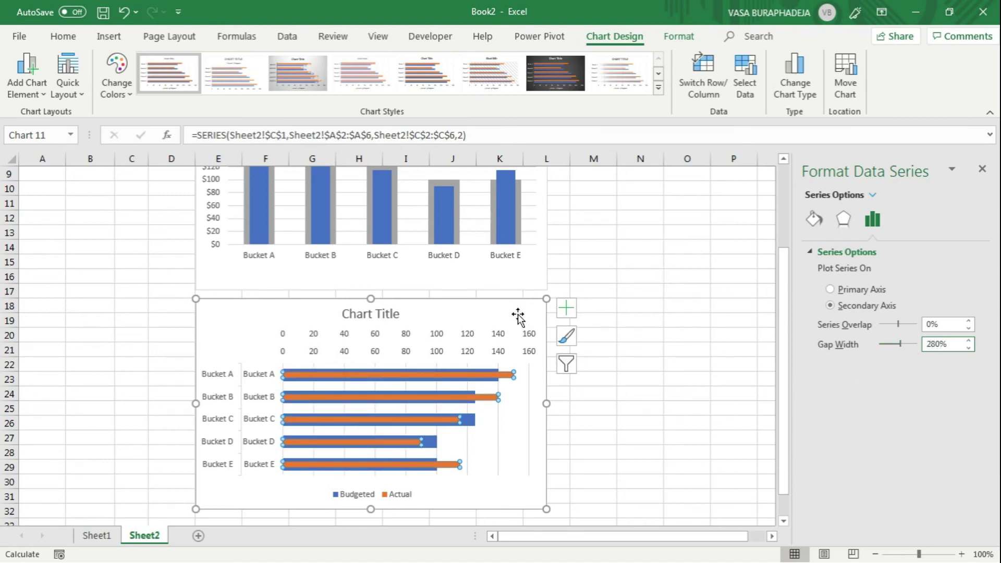
- Fill the Actual bars solid blue and the Budgeted bars solid gray, then deselect the chart
click(814, 219)
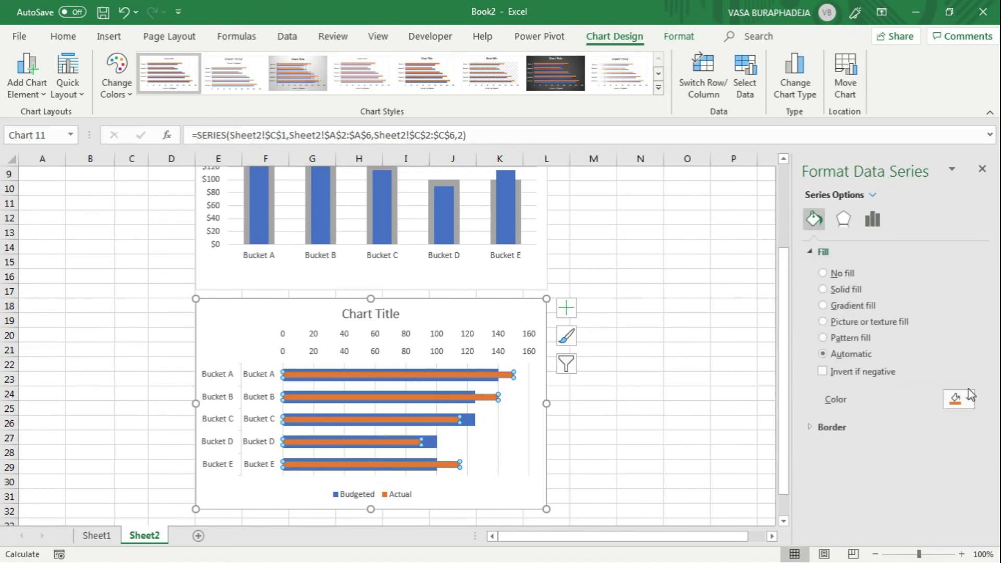
click(823, 289)
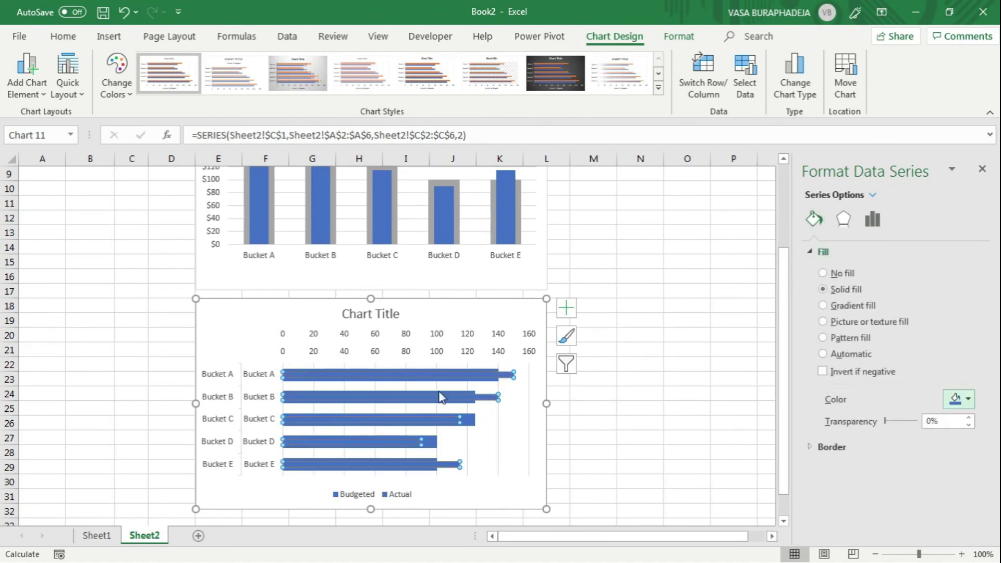
click(473, 424)
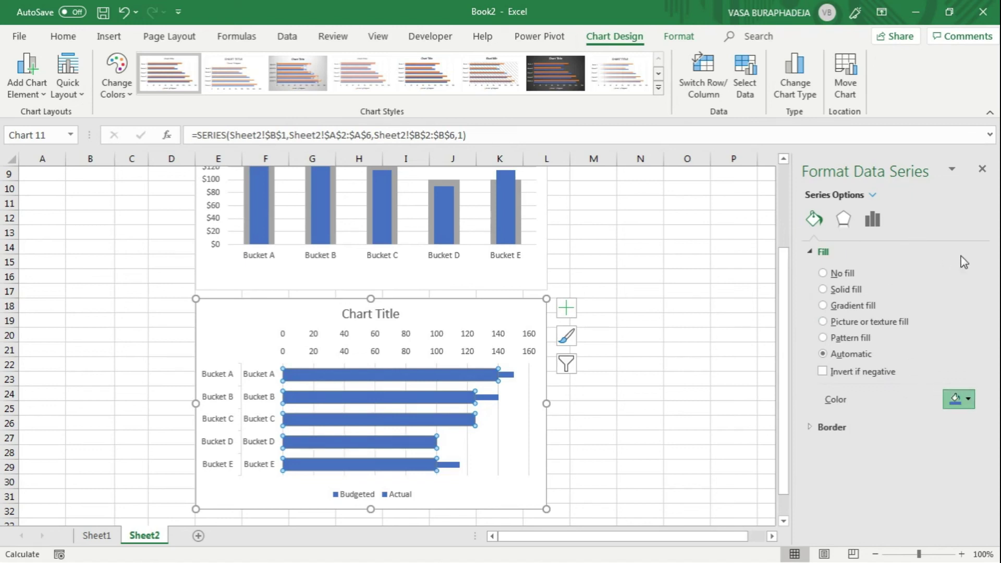
click(823, 289)
click(665, 406)
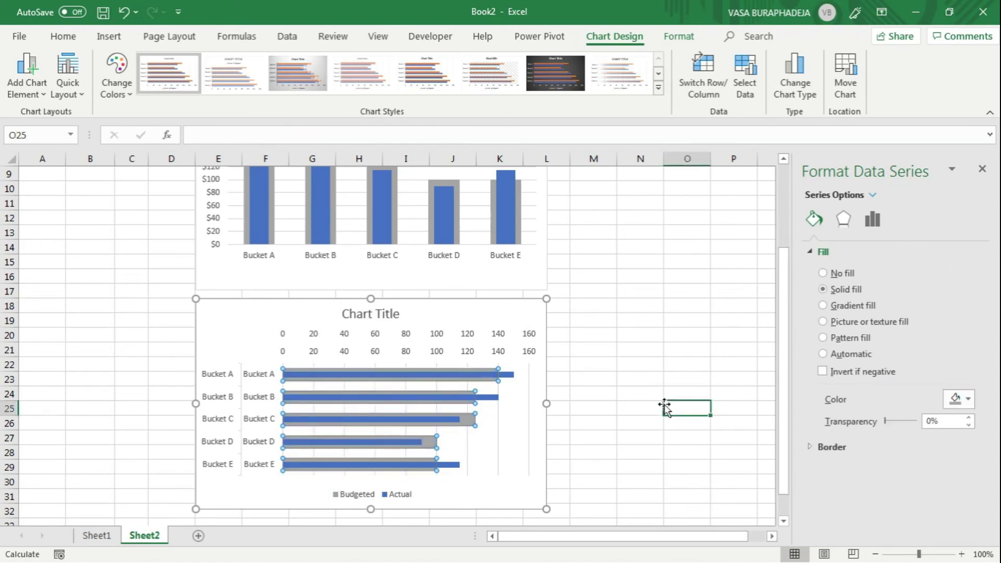
- Delete the duplicate outer category axis and top value axis, then drag the legend beside Bucket C
click(283, 335)
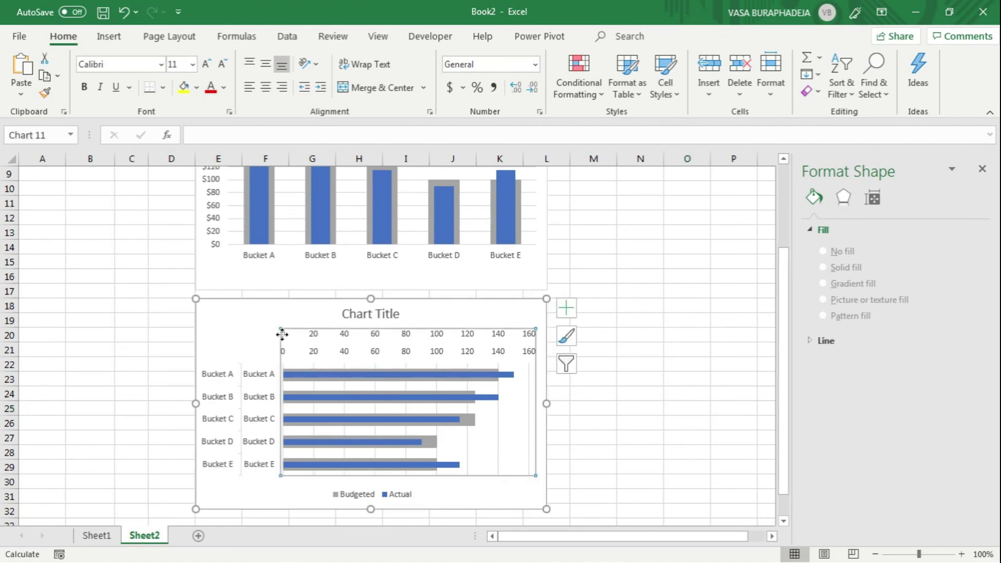
click(214, 385)
click(213, 377)
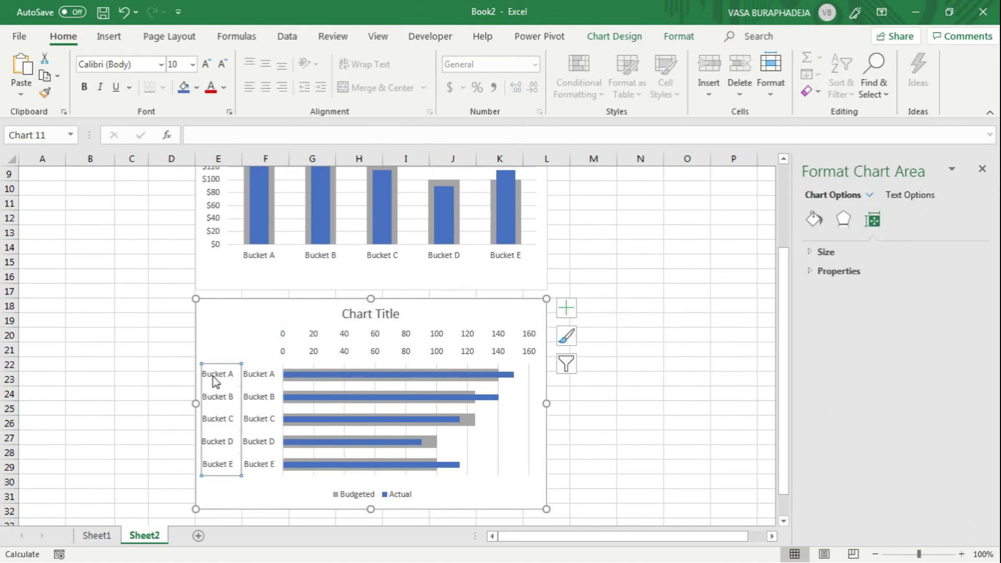
key(Delete)
click(275, 336)
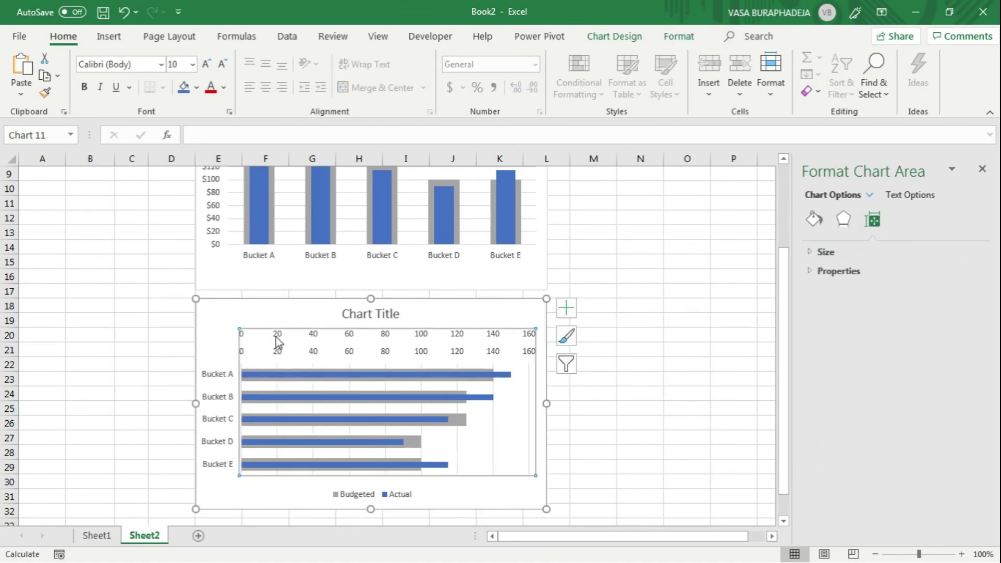
click(276, 336)
key(Delete)
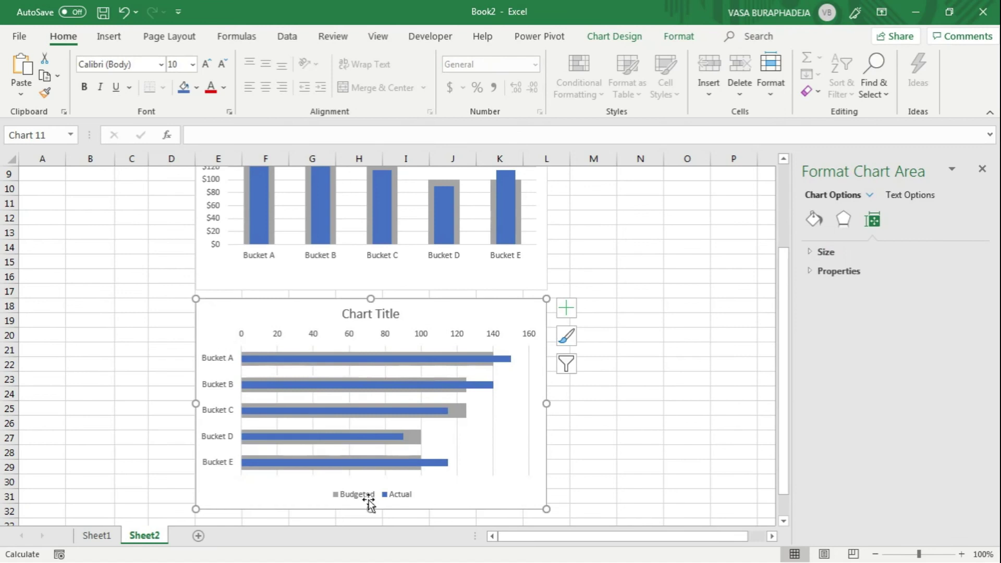
click(367, 498)
drag(397, 493, 500, 424)
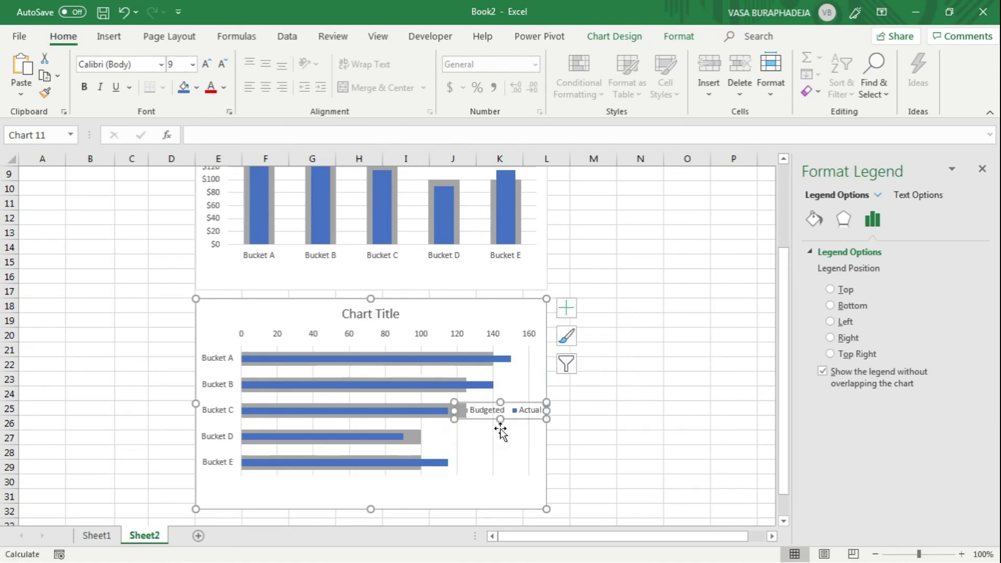
- Deselect the chart with its legend beside Bucket D and scroll to review both charts
click(617, 336)
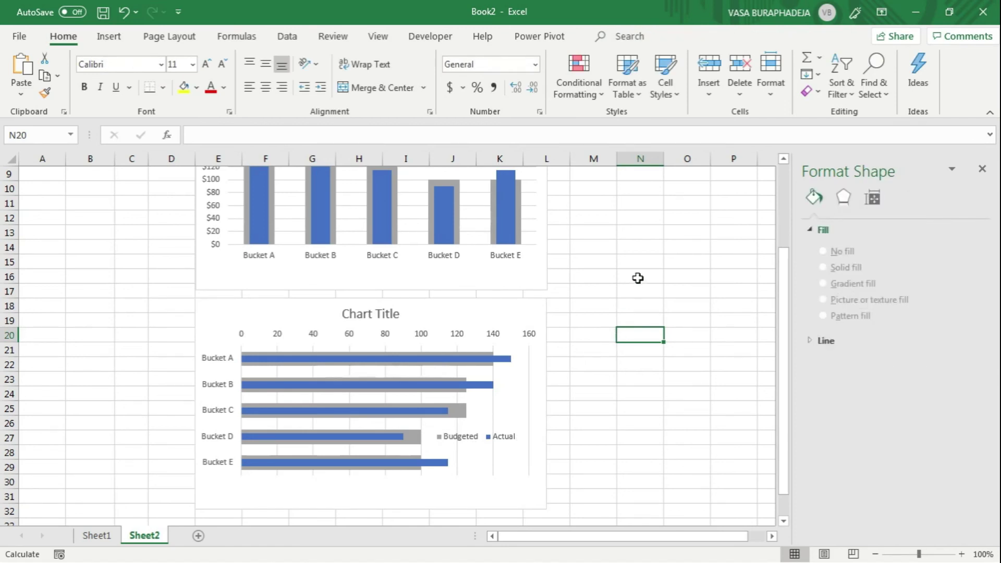
scroll(637, 279, up, 2)
scroll(661, 276, down, 1)
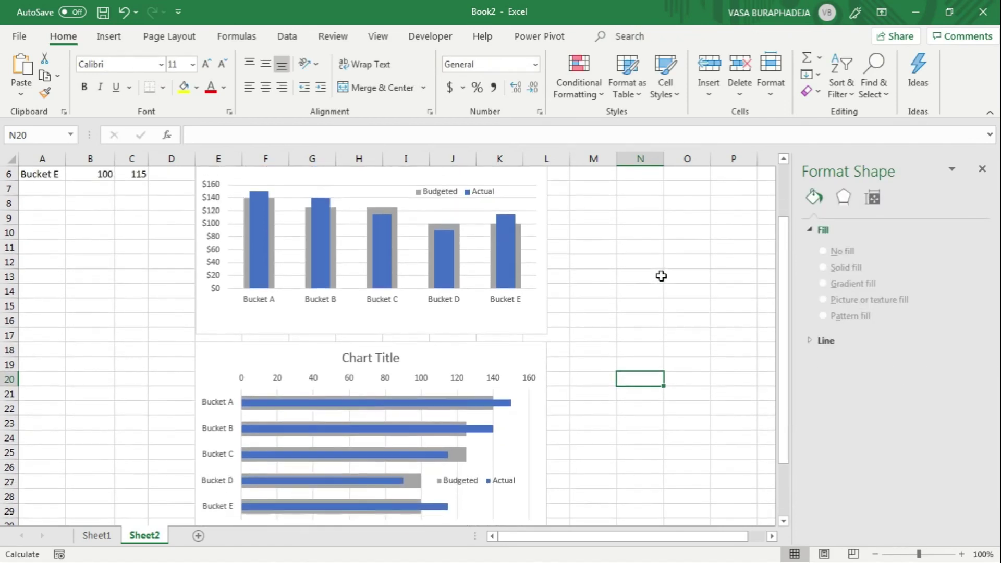
click(661, 276)
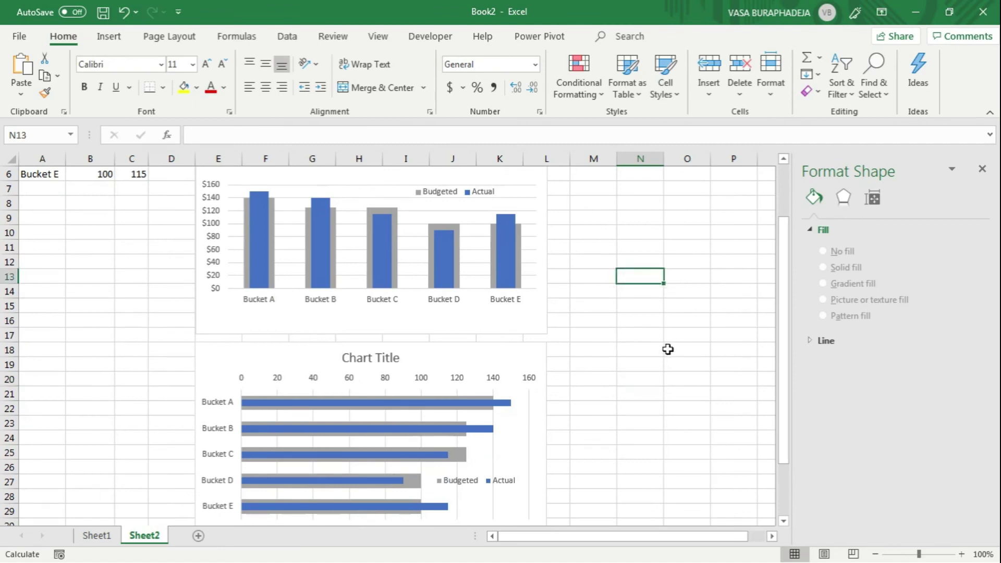
scroll(668, 349, down, 1)
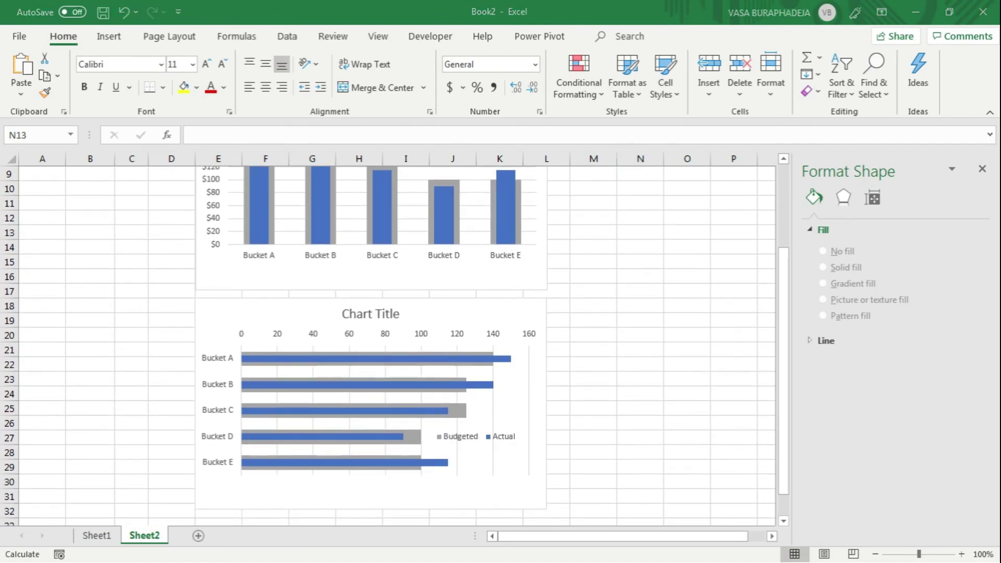